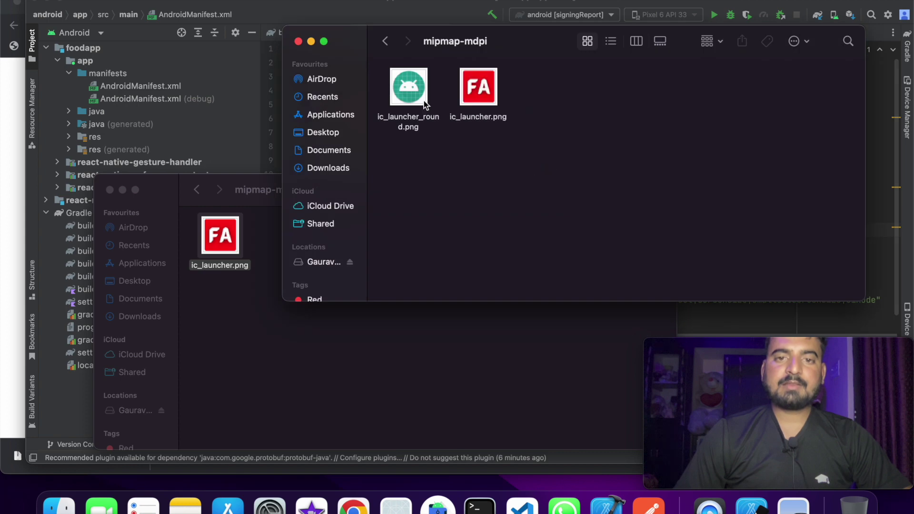
Replace ic_launcher.png in the project's mipmap-xhdpi folder with the copy from the generated android icons' mipmap-xhdpi folder.
click(386, 41)
double_click(623, 97)
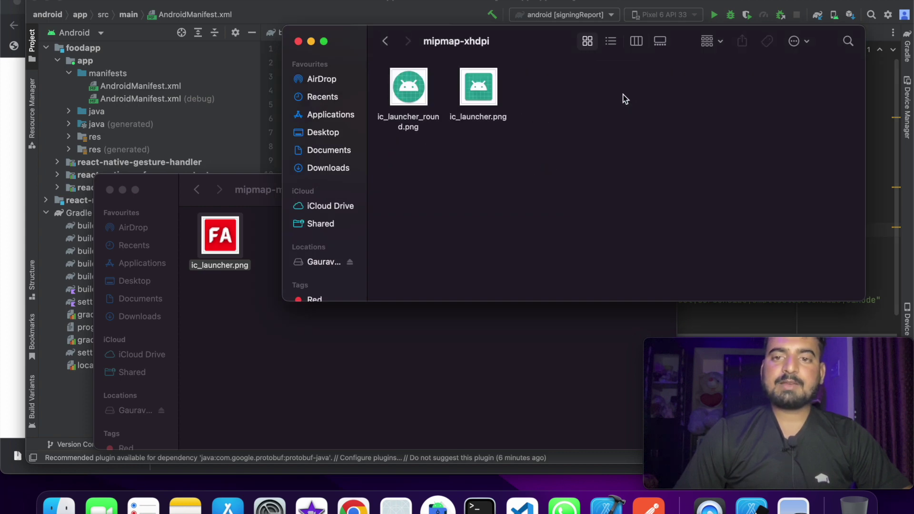
click(252, 240)
click(196, 189)
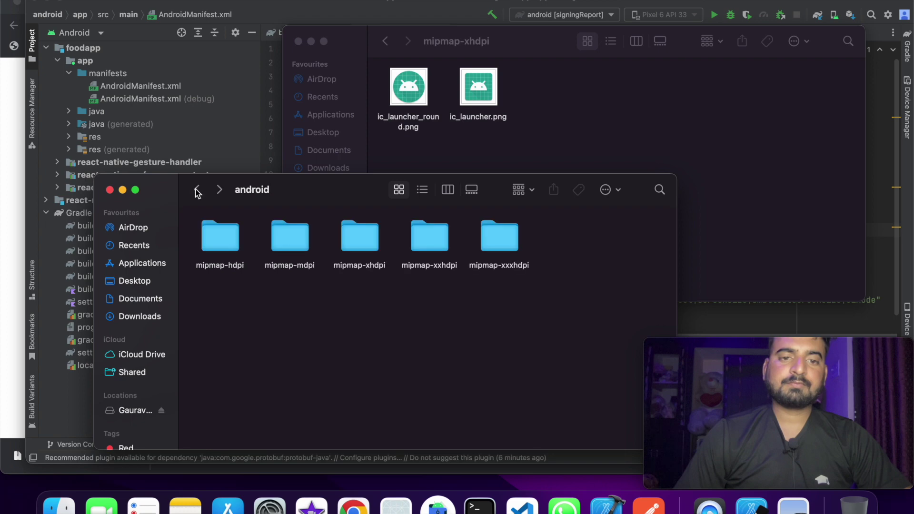
double_click(364, 243)
click(229, 251)
drag(562, 106, 560, 103)
click(547, 160)
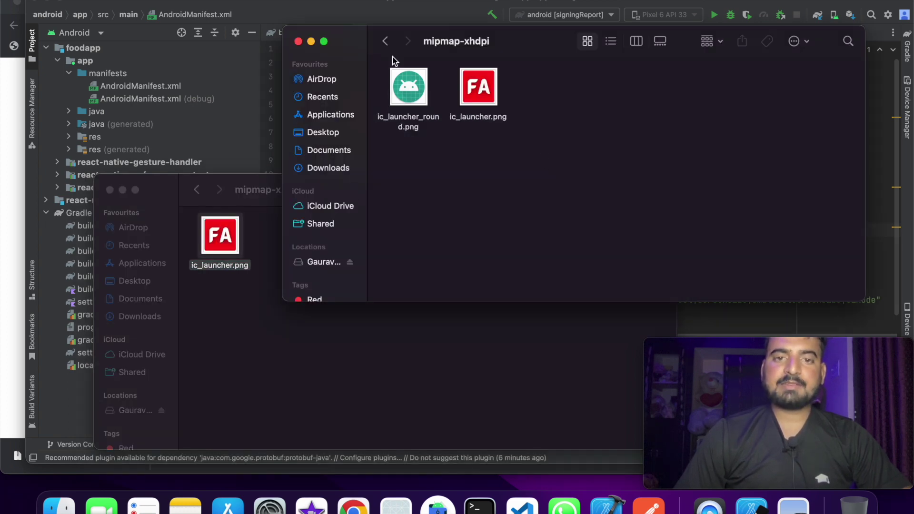
Replace the project's mipmap-xxhdpi ic_launcher.png with the generated mipmap-xxhdpi version.
click(385, 41)
double_click(686, 81)
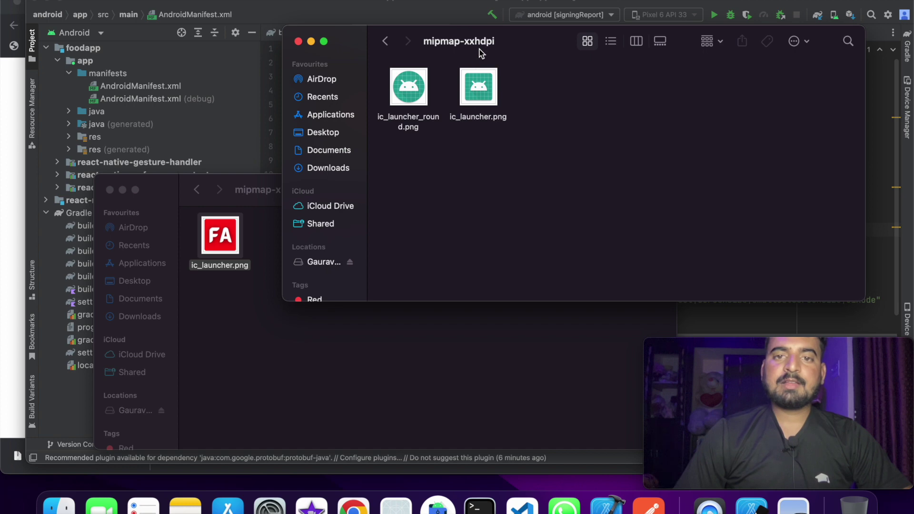
click(271, 243)
click(196, 189)
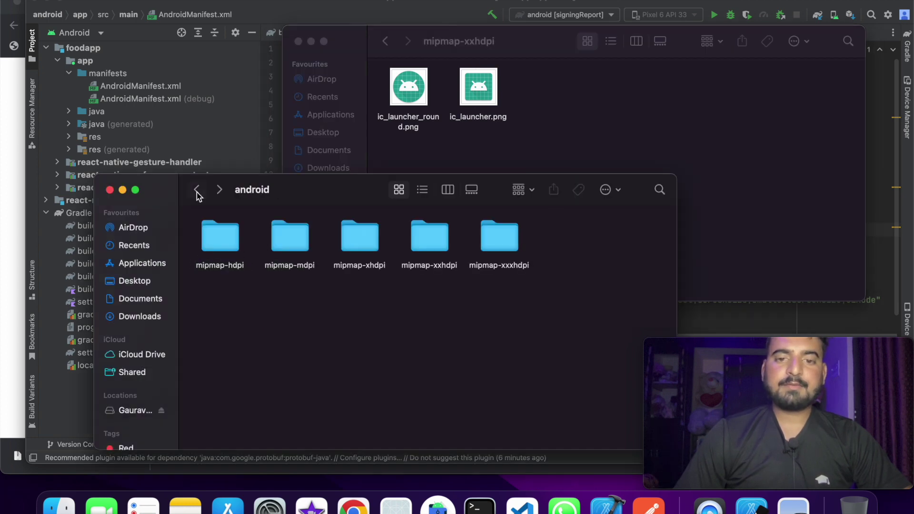
double_click(430, 238)
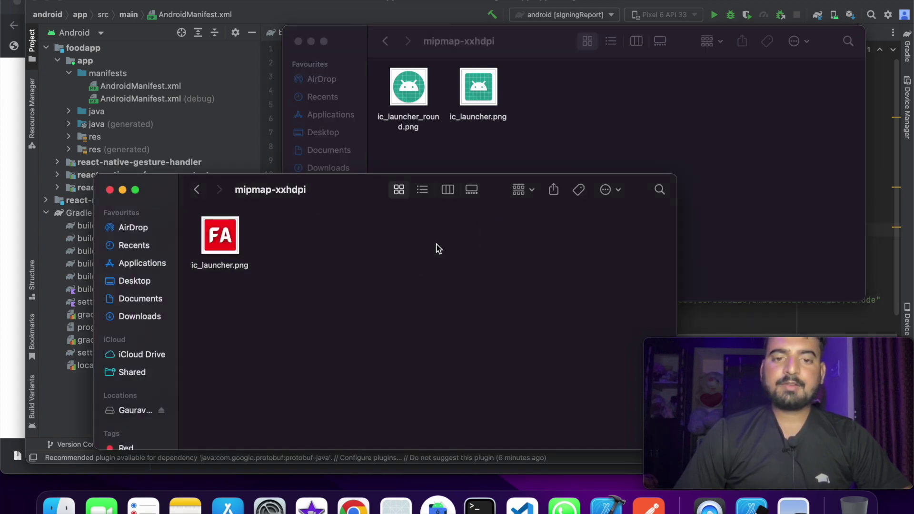
click(230, 259)
click(620, 129)
key(super+v)
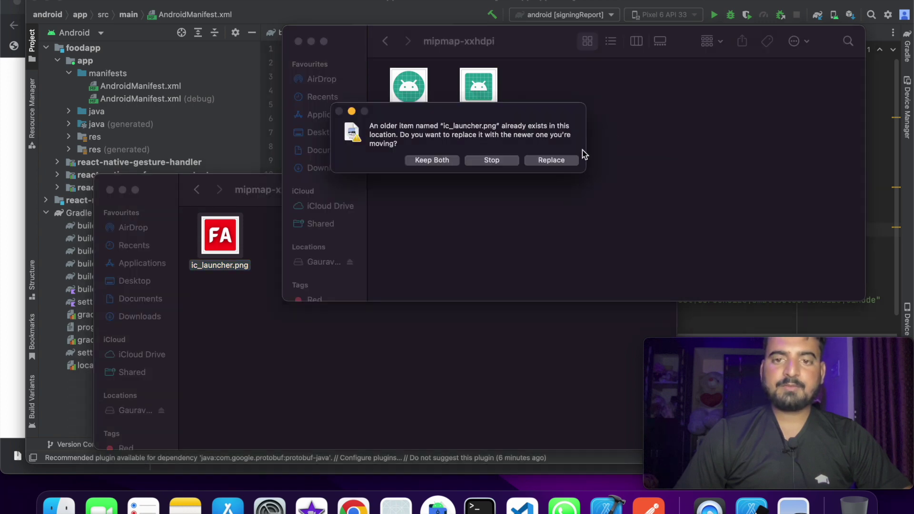
click(556, 158)
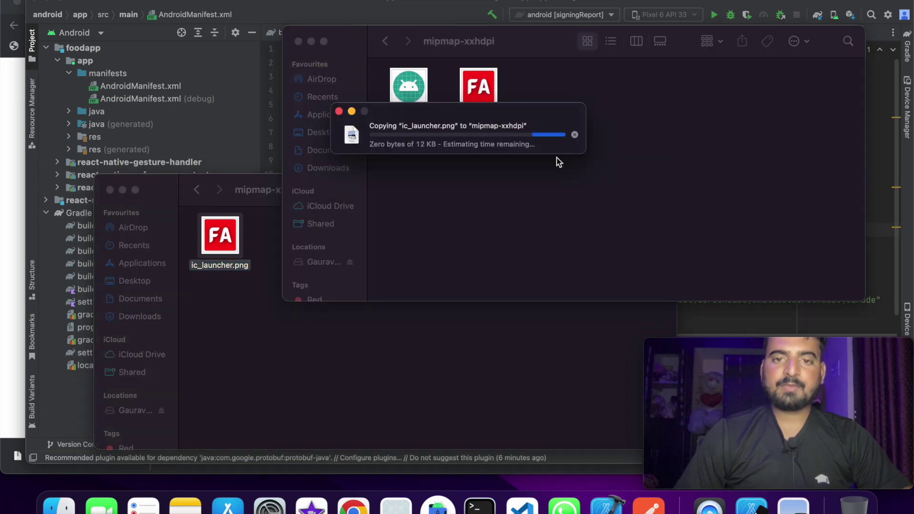
Copy the generated mipmap-xxxhdpi ic_launcher.png over the one in the project's mipmap-xxxhdpi folder.
click(385, 41)
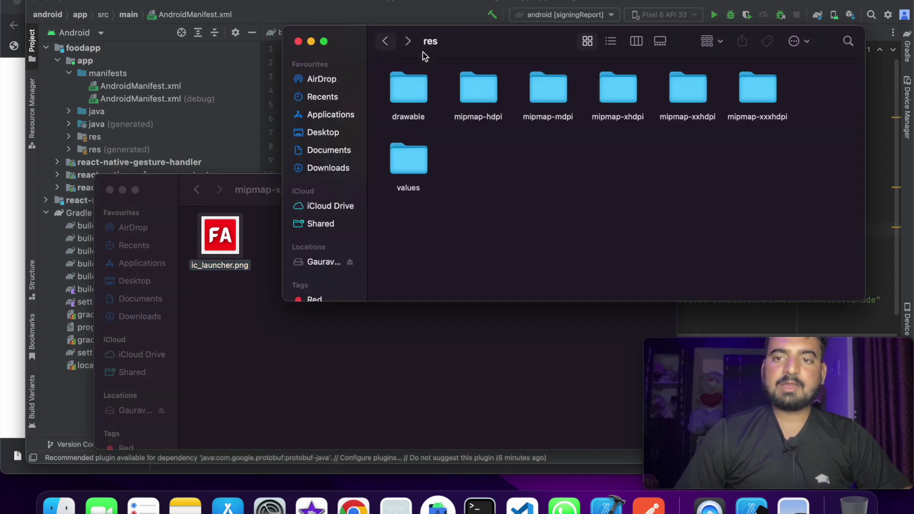
double_click(759, 89)
click(232, 310)
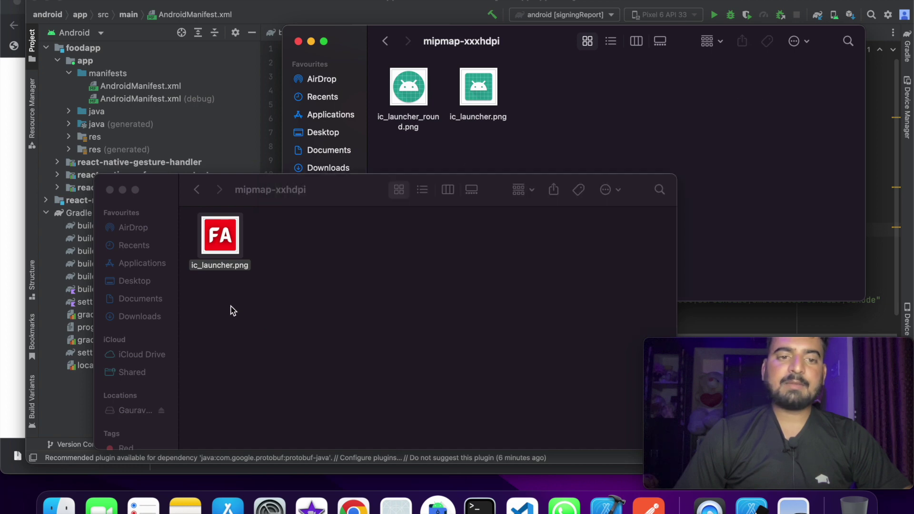
click(196, 189)
double_click(489, 235)
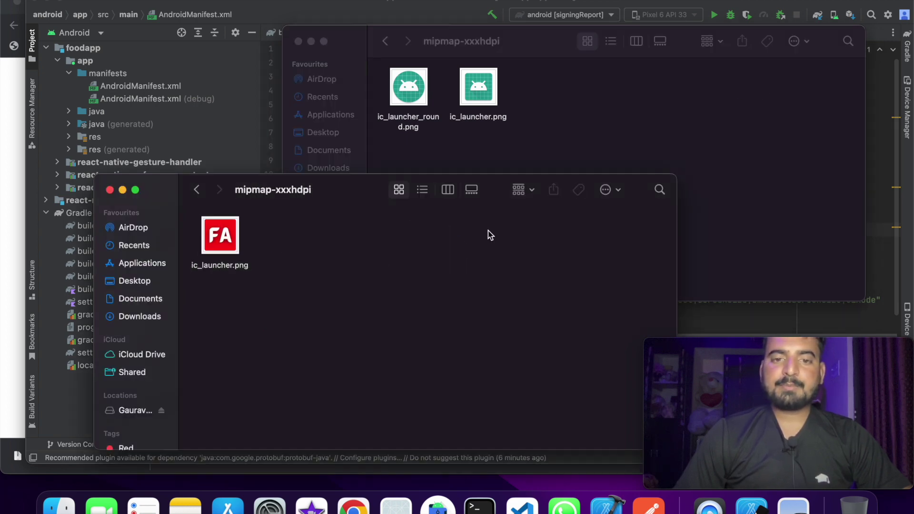
click(219, 250)
click(564, 148)
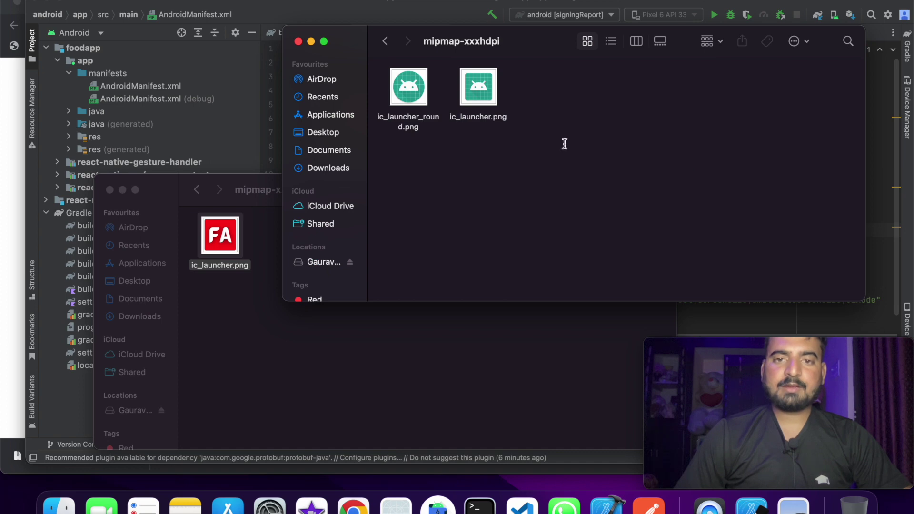
key(super+v)
click(564, 159)
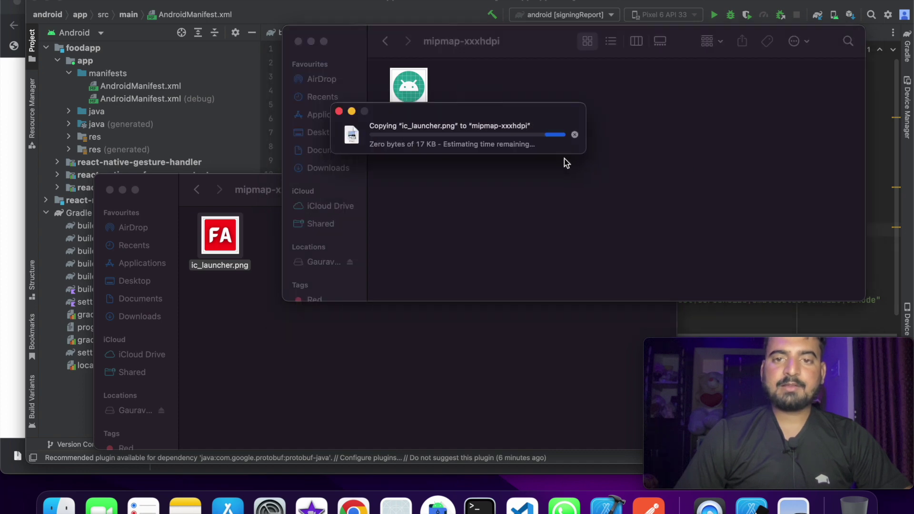
Examine the launcher icons in the project's res folder, looking into drawable and mipmap-hdpi.
click(386, 41)
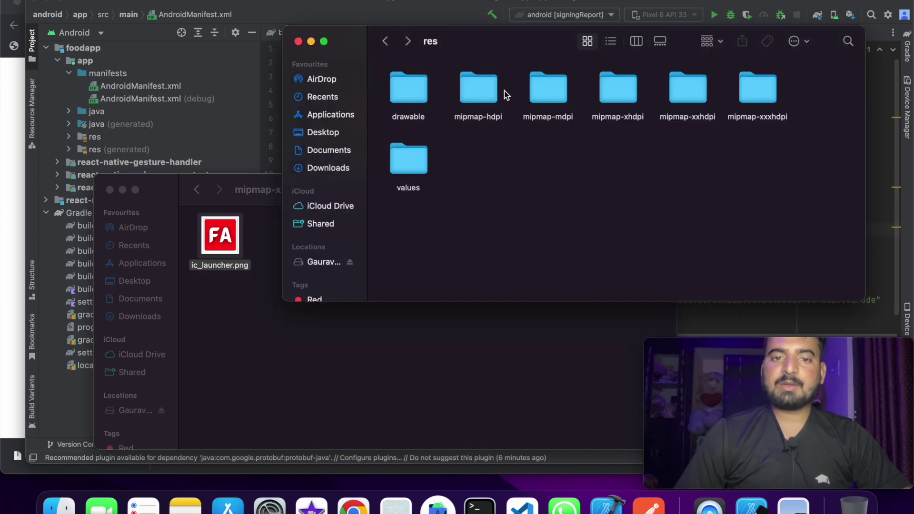
double_click(410, 85)
click(385, 41)
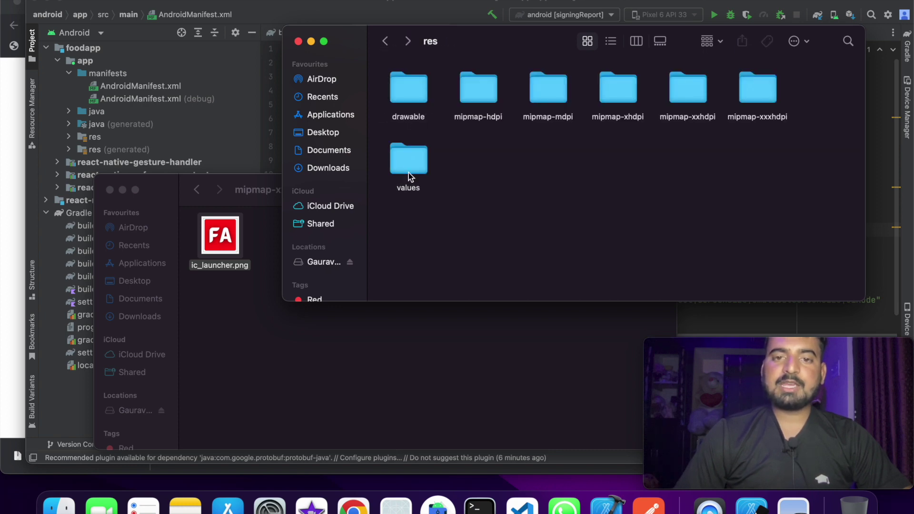
double_click(476, 95)
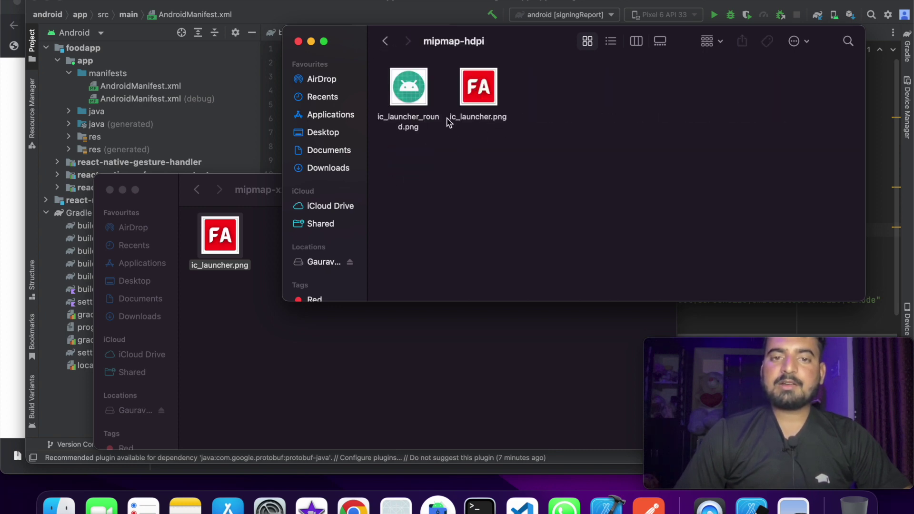
click(385, 42)
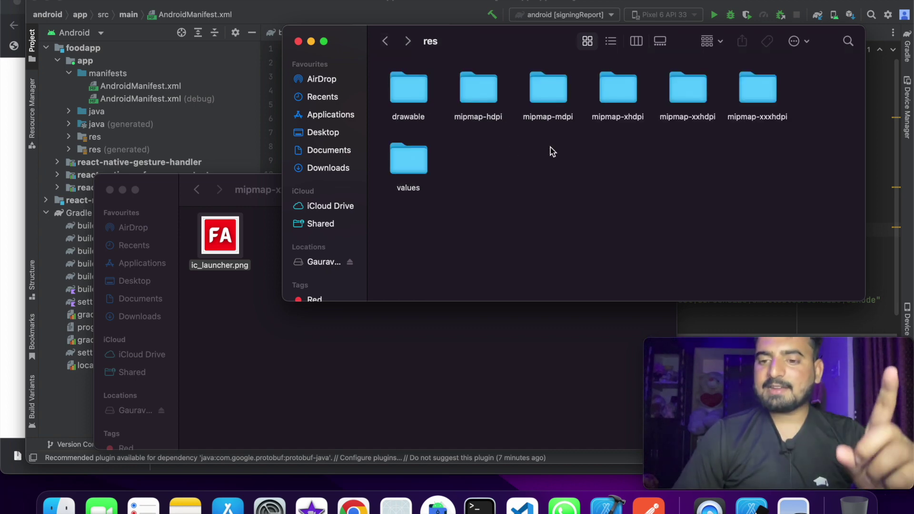
double_click(491, 99)
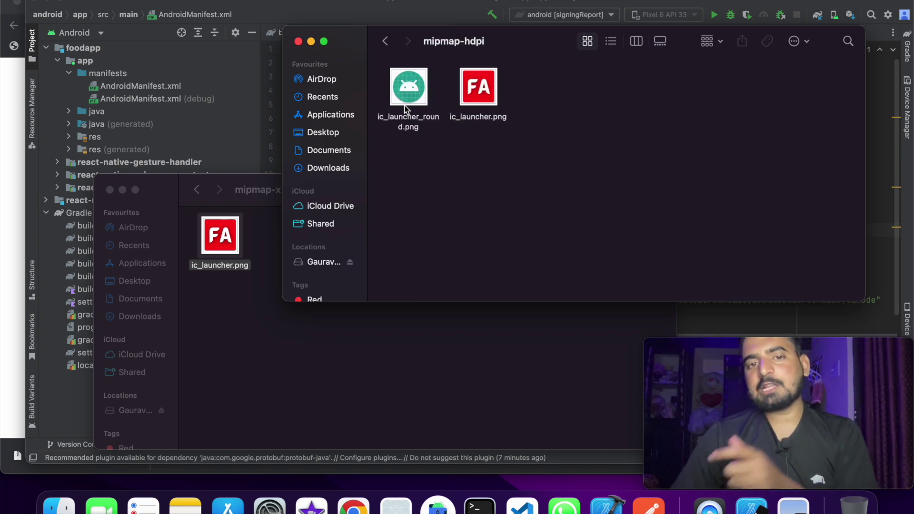
In Chrome's App Icon Generator, load the round logo FA (1).png from Downloads and generate the icon set.
click(348, 326)
click(353, 505)
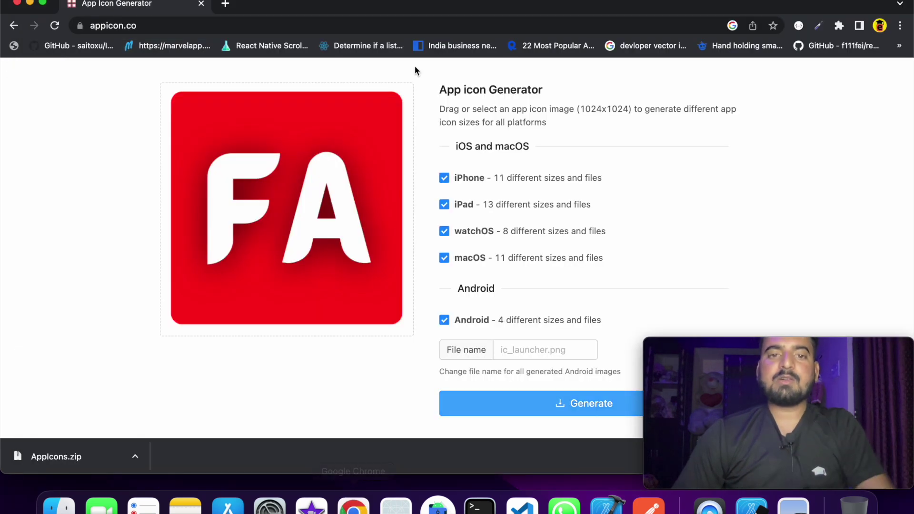
click(58, 505)
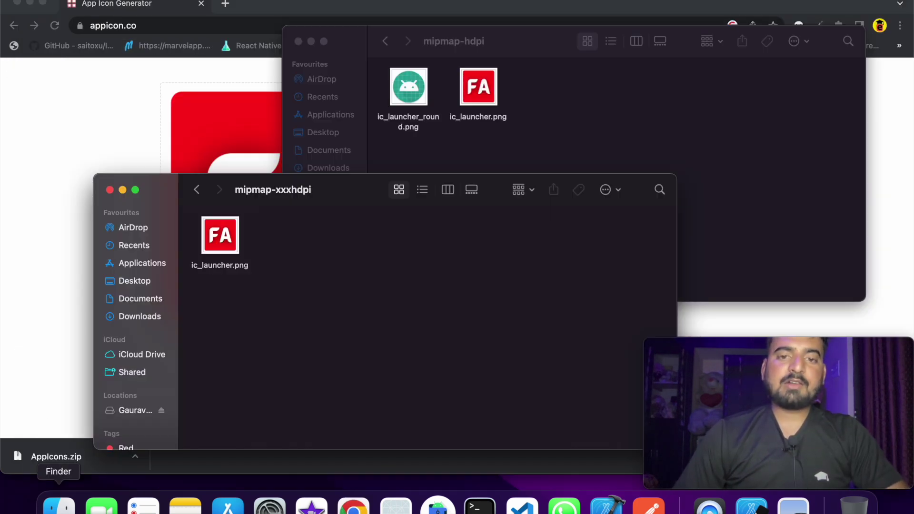
click(143, 321)
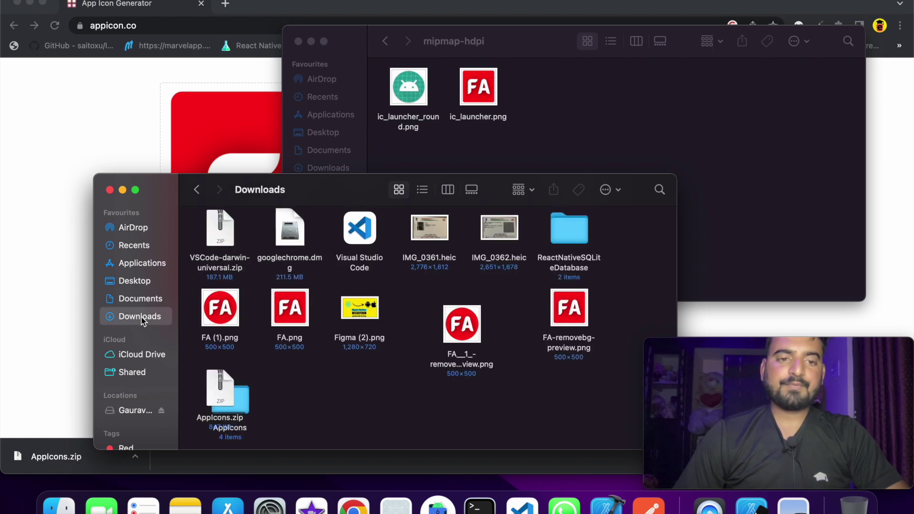
scroll(471, 319, down, 1)
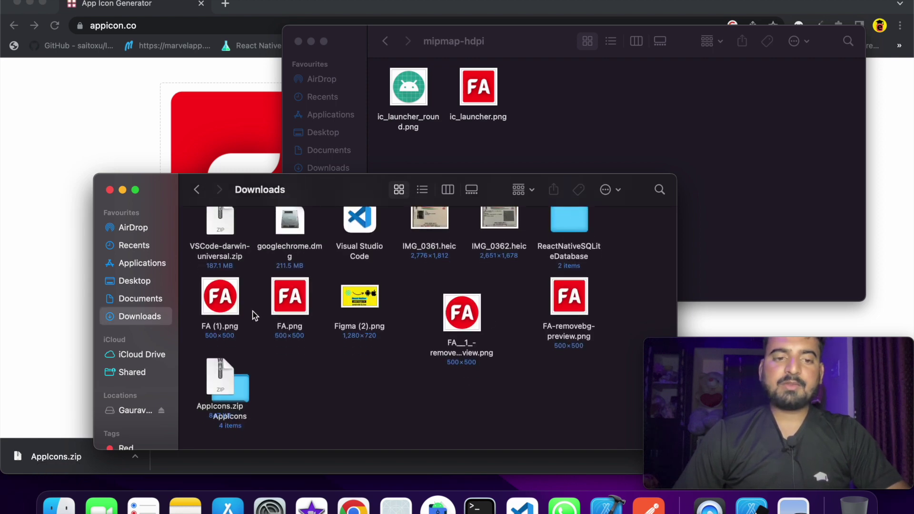
drag(218, 304, 164, 127)
click(489, 409)
Set the Android file name to ic_launcher_round.png and generate the icon set again.
click(522, 351)
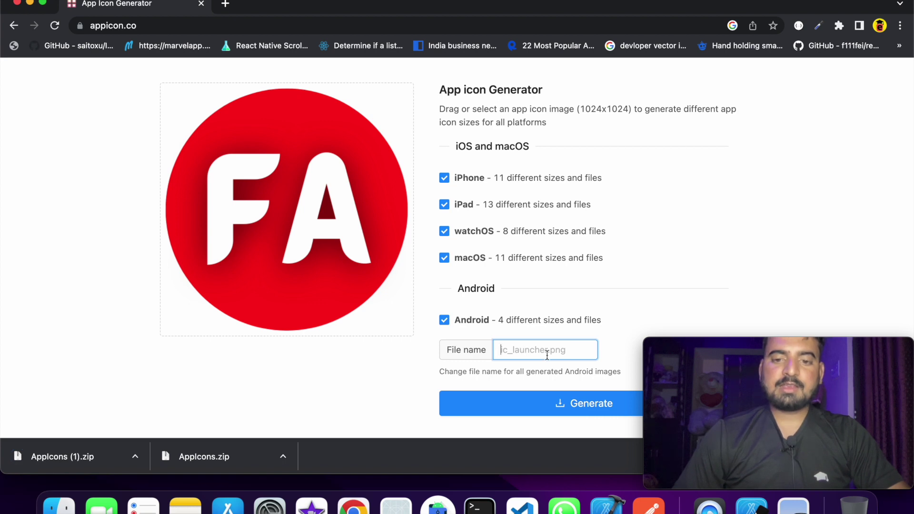
text(ic_launc)
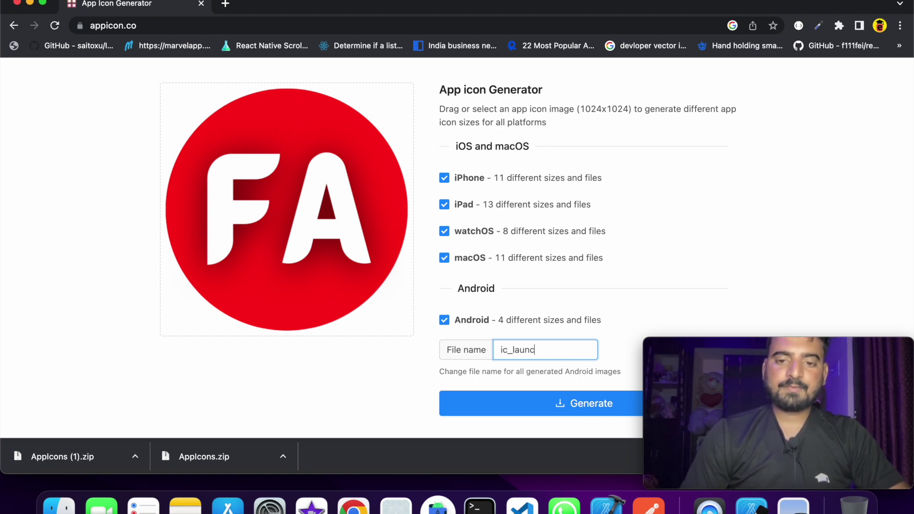
text(her_round)
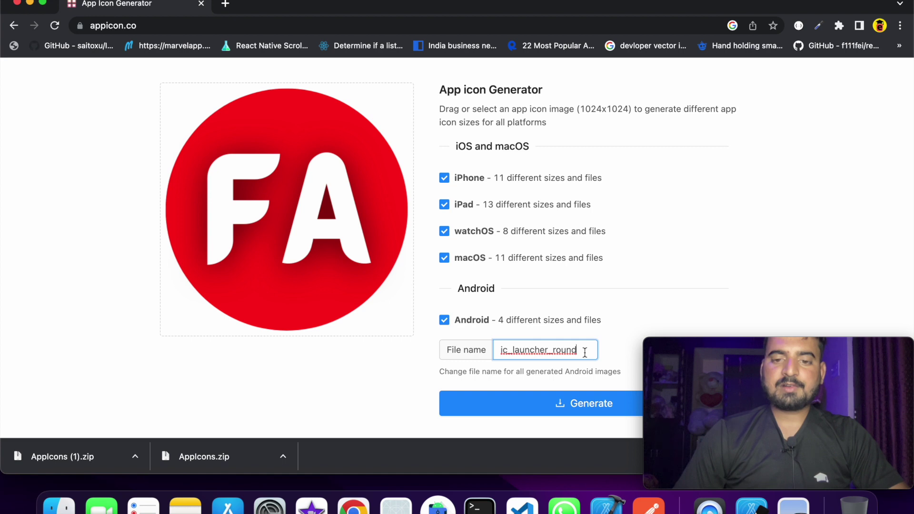
text(.png)
click(576, 404)
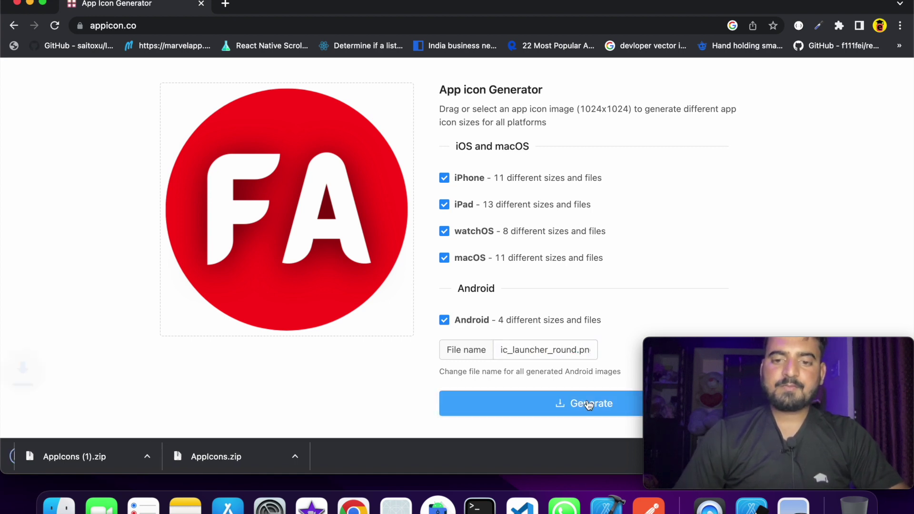
Extract the downloaded AppIcons (2).zip in Finder and open the mipmap-hdpi folder inside its android folder.
click(130, 458)
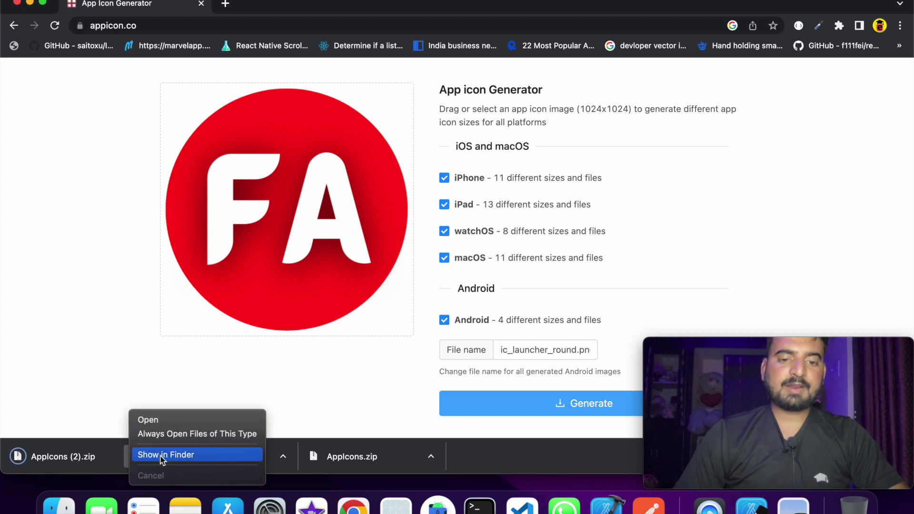
click(163, 453)
scroll(373, 372, down, 1)
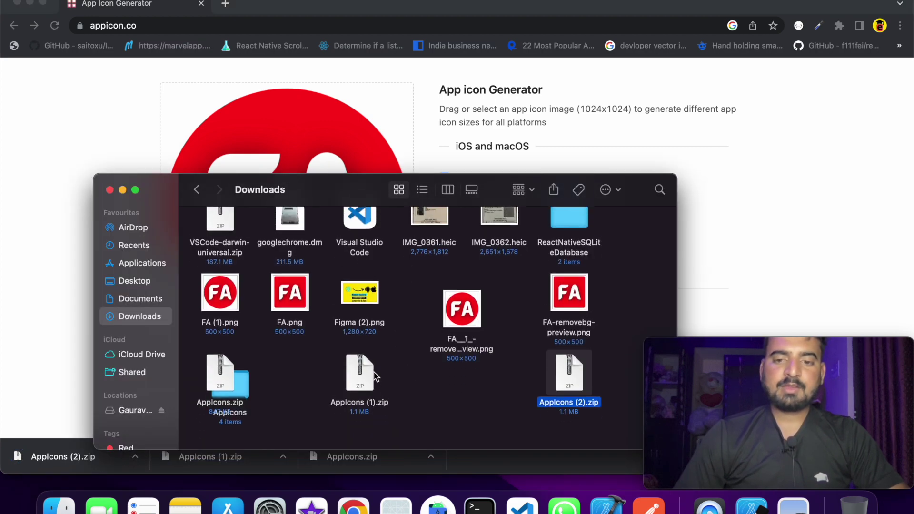
double_click(566, 379)
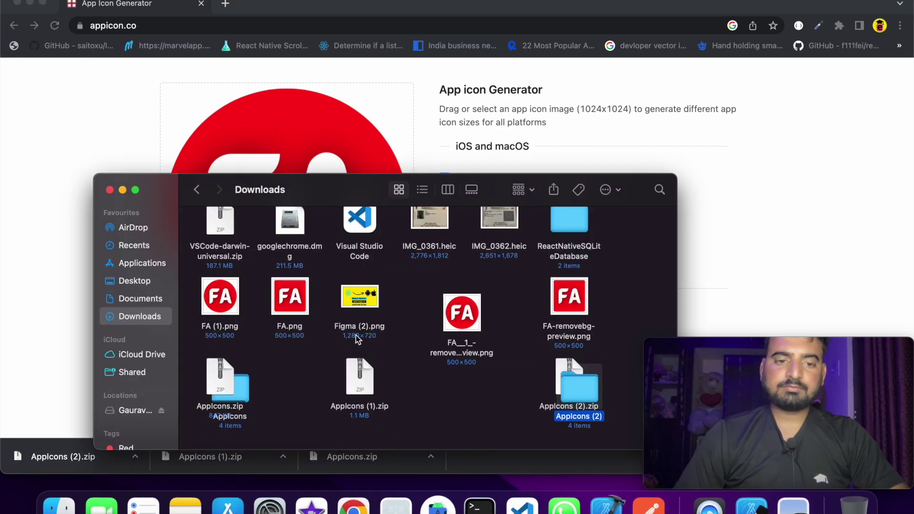
double_click(596, 373)
drag(338, 191, 338, 135)
double_click(213, 174)
double_click(217, 175)
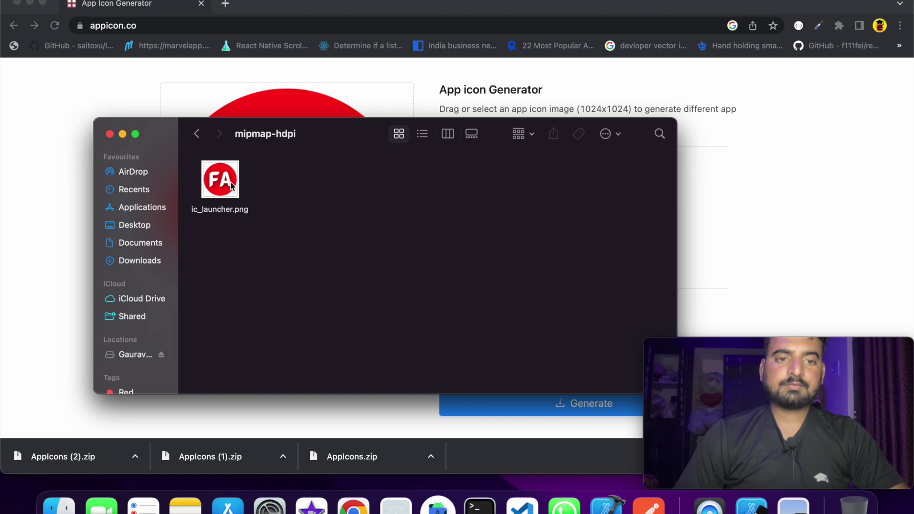
Check the generated icon file names in the mipmap-mdpi and mipmap-xxhdpi folders, comparing them with the generator's file name setting.
click(197, 135)
double_click(307, 184)
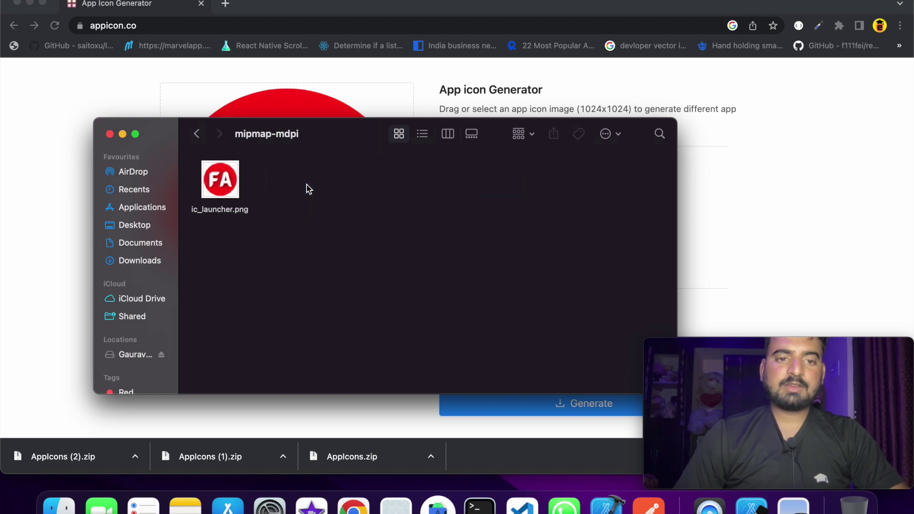
click(196, 136)
double_click(420, 199)
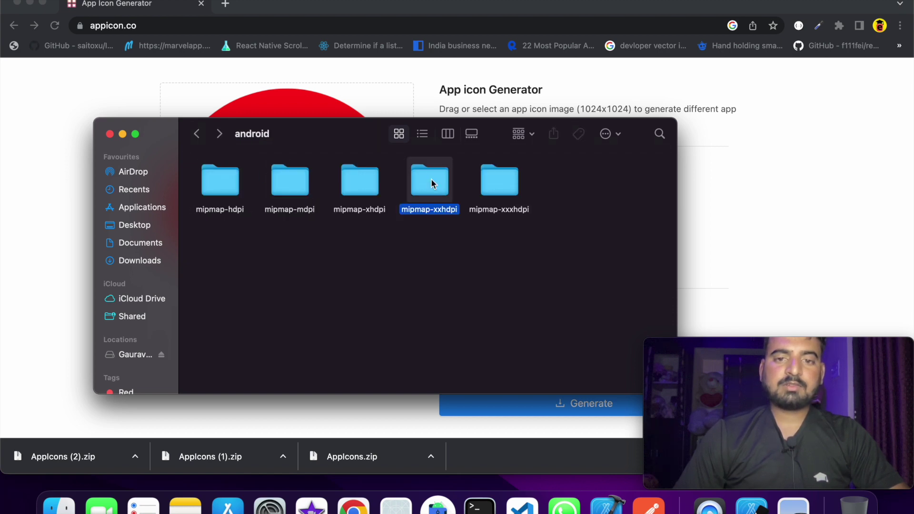
click(197, 135)
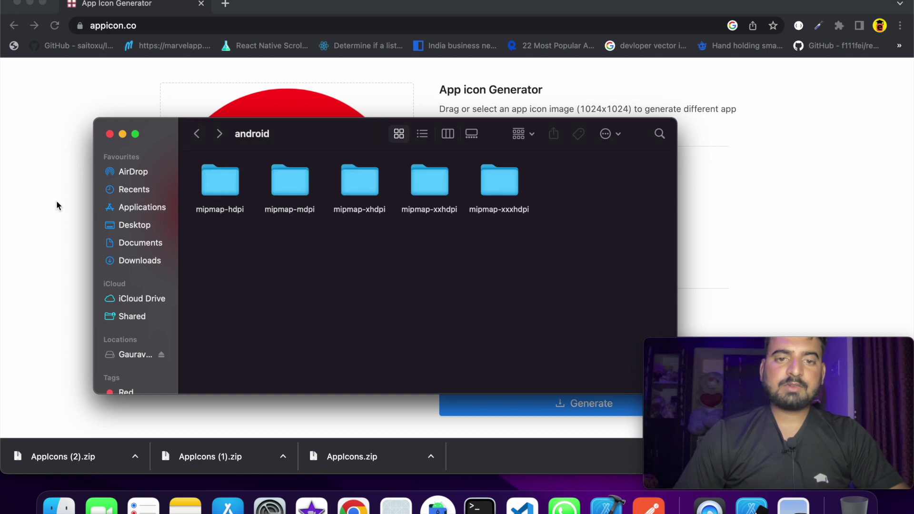
click(18, 216)
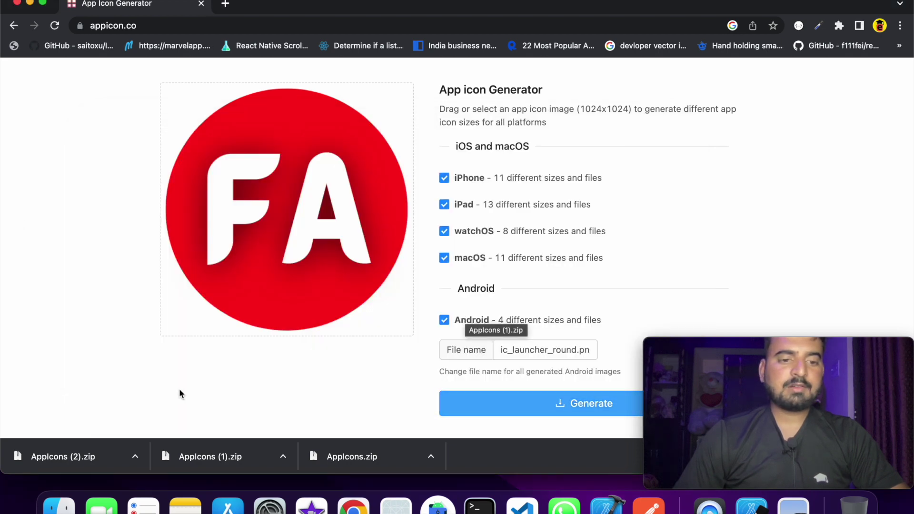
click(59, 506)
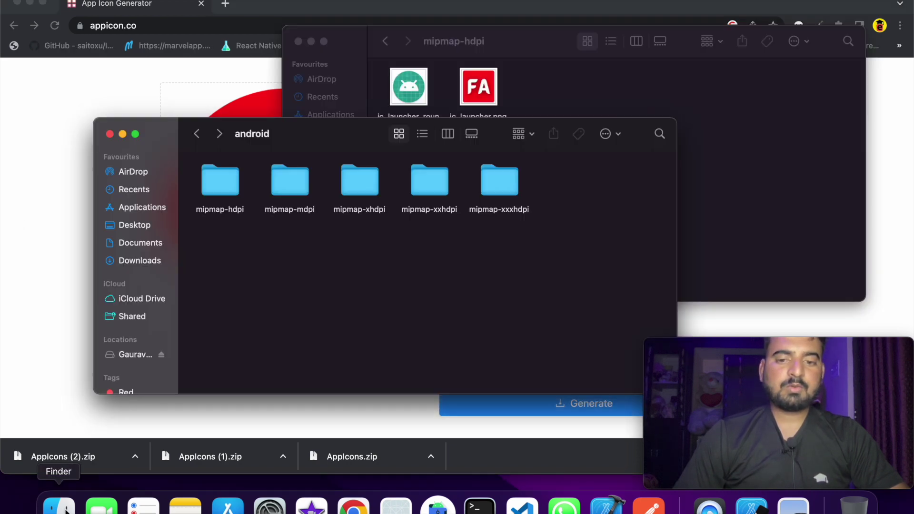
In the App Icon Generator, change the Android file name to ic_launcher_round without the extension and generate the icon set again.
click(197, 135)
click(200, 136)
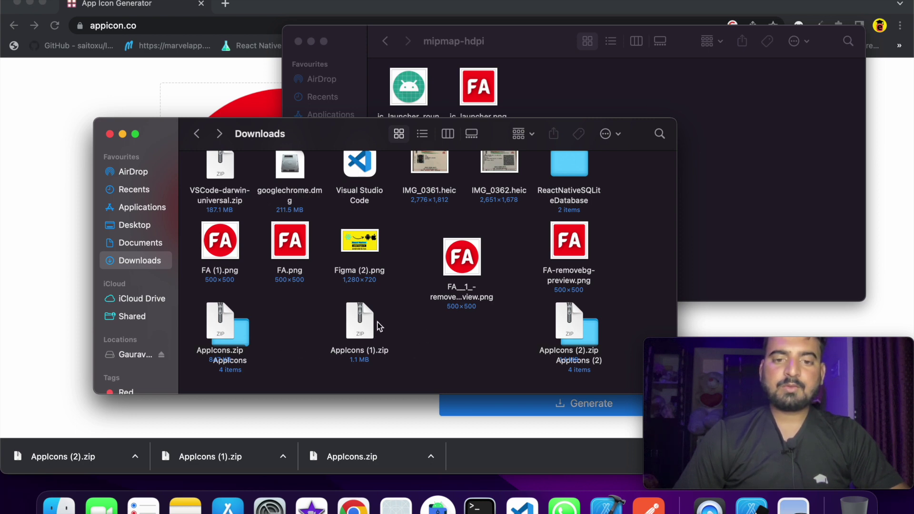
click(3, 320)
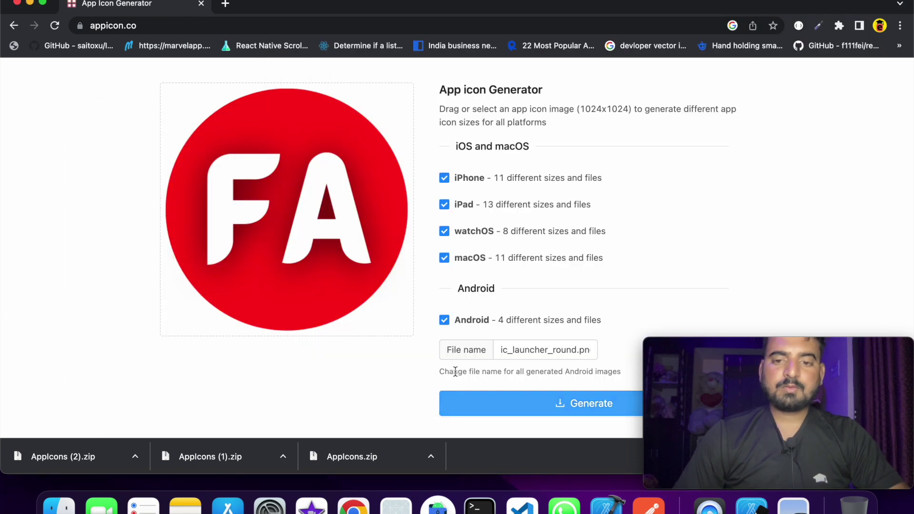
drag(577, 353, 619, 354)
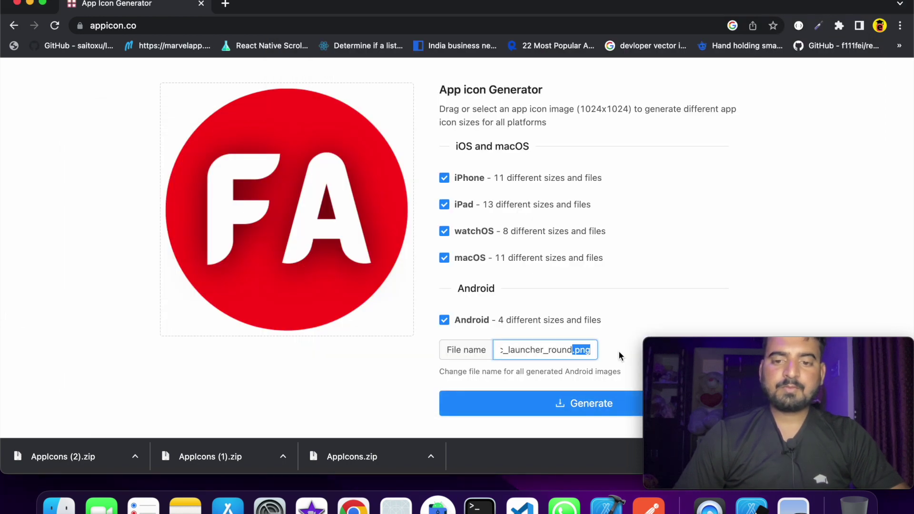
key(BackSpace)
click(552, 408)
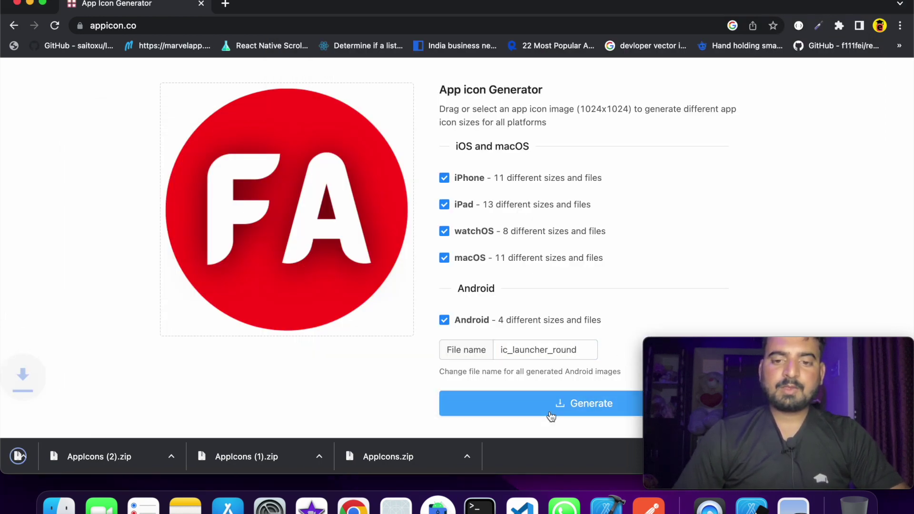
Extract the downloaded AppIcons (3).zip in Finder and open the mipmap-hdpi folder inside its android folder.
click(101, 449)
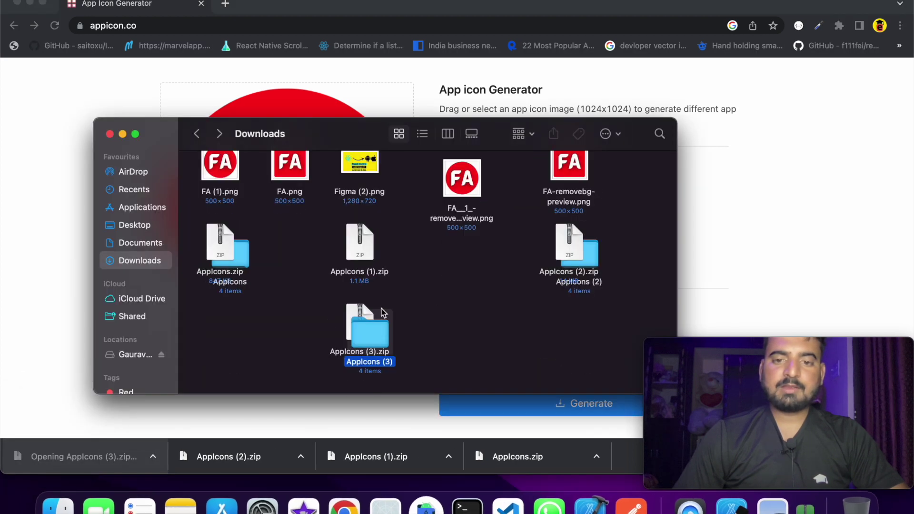
double_click(367, 327)
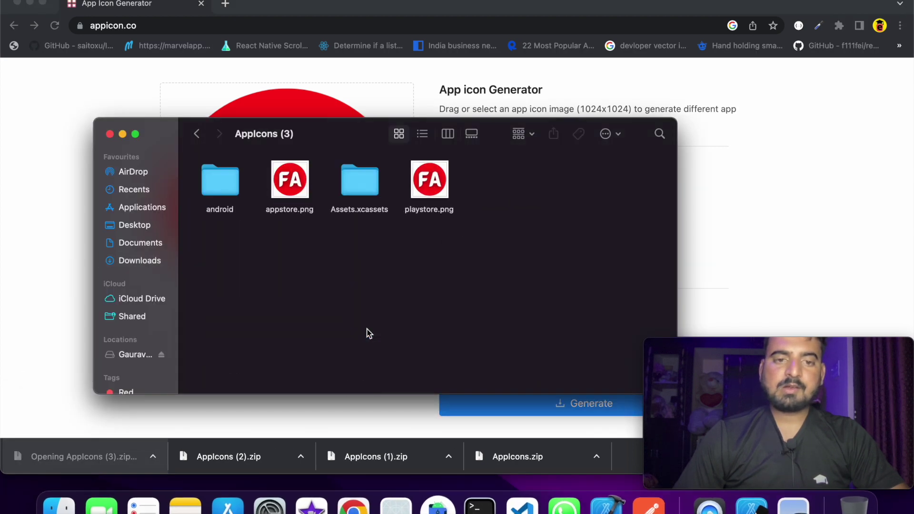
click(229, 192)
double_click(230, 191)
double_click(230, 191)
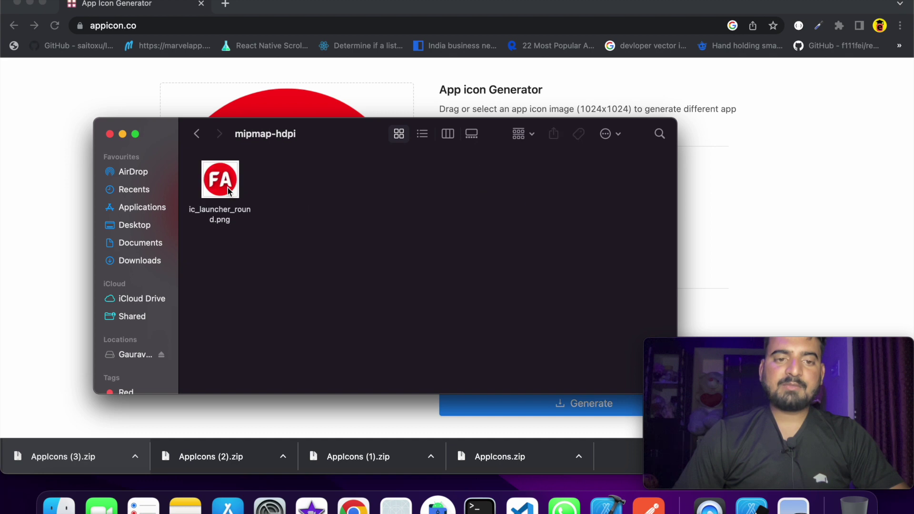
Copy the generated ic_launcher_round.png into the project's res/mipmap-hdpi folder, replacing the existing file.
drag(335, 150, 263, 186)
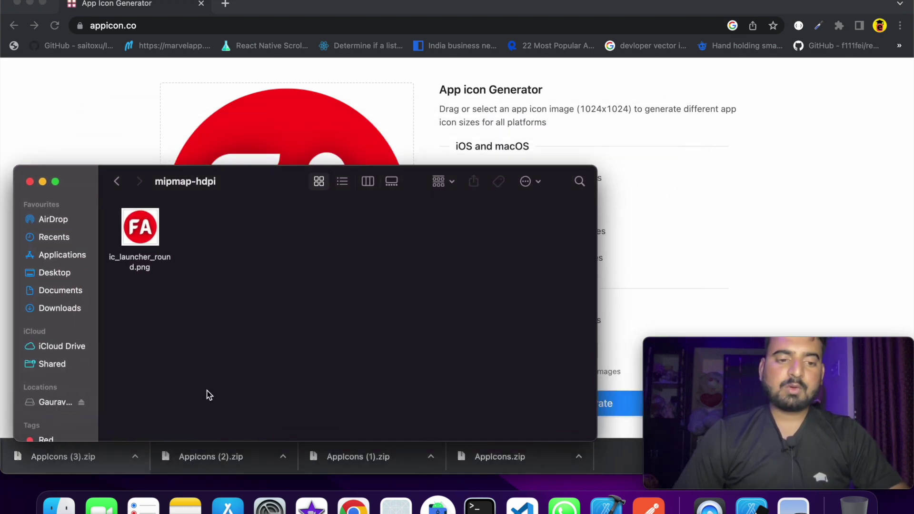
click(59, 505)
click(557, 88)
drag(534, 47, 576, 43)
click(433, 45)
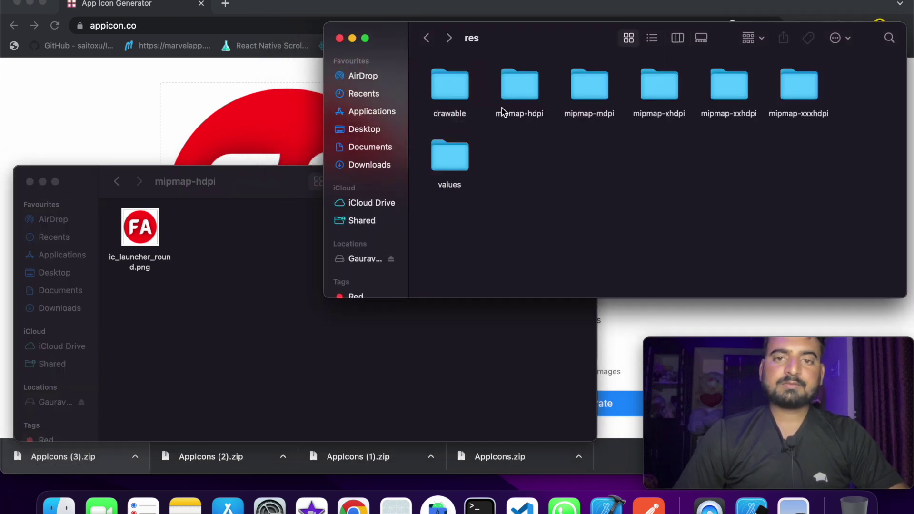
click(254, 223)
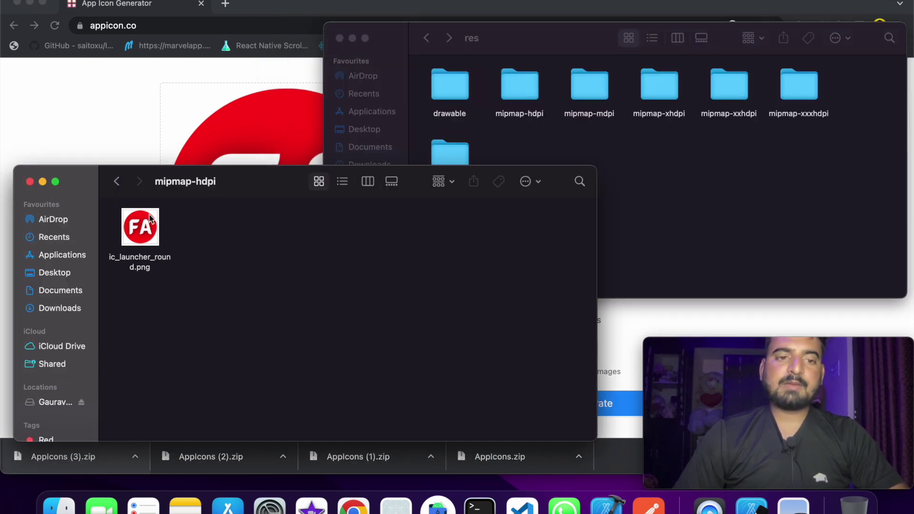
click(145, 228)
drag(481, 76, 483, 147)
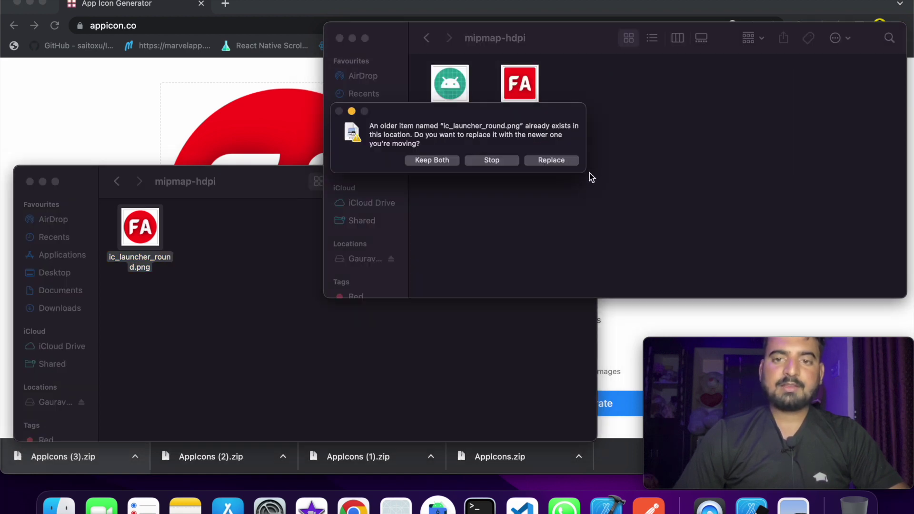
click(551, 160)
Copy ic_launcher_round.png from the generated mipmap-mdpi folder into the project's res/mipmap-mdpi folder, replacing the existing file.
click(241, 273)
click(116, 183)
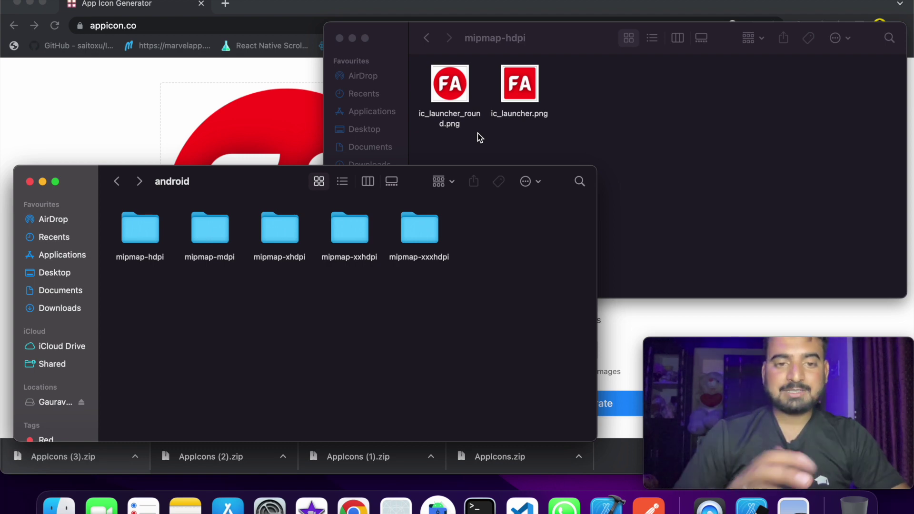
double_click(294, 226)
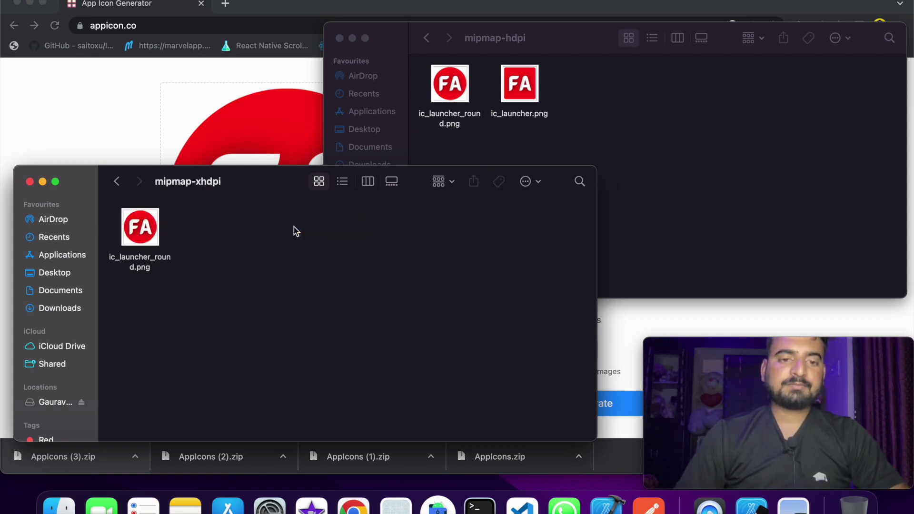
click(116, 188)
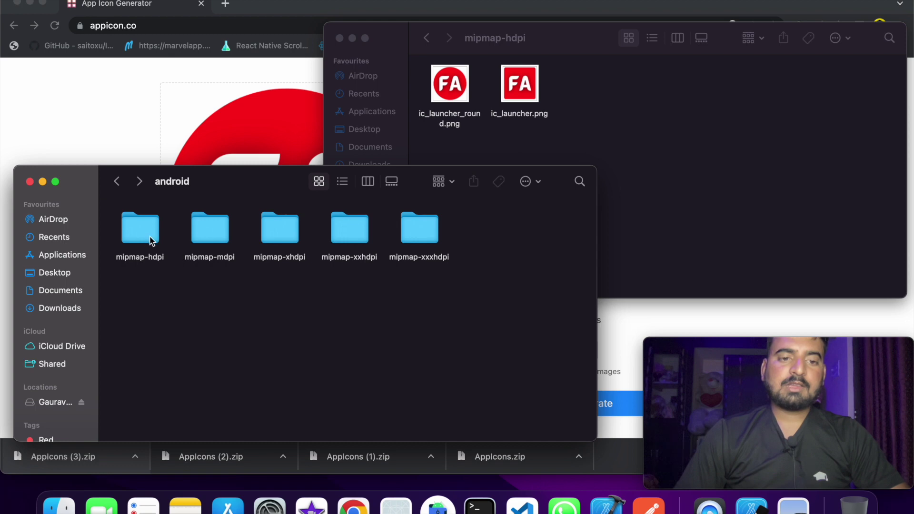
double_click(202, 228)
click(153, 235)
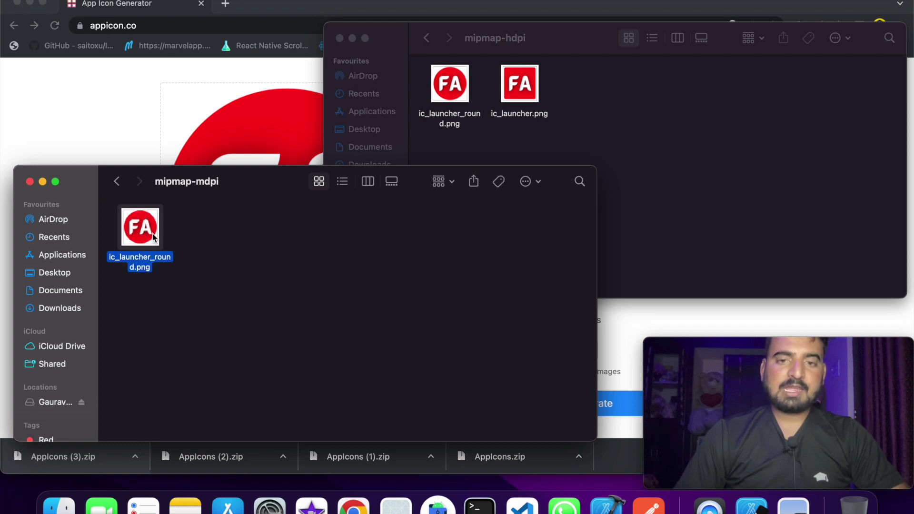
click(500, 137)
click(427, 40)
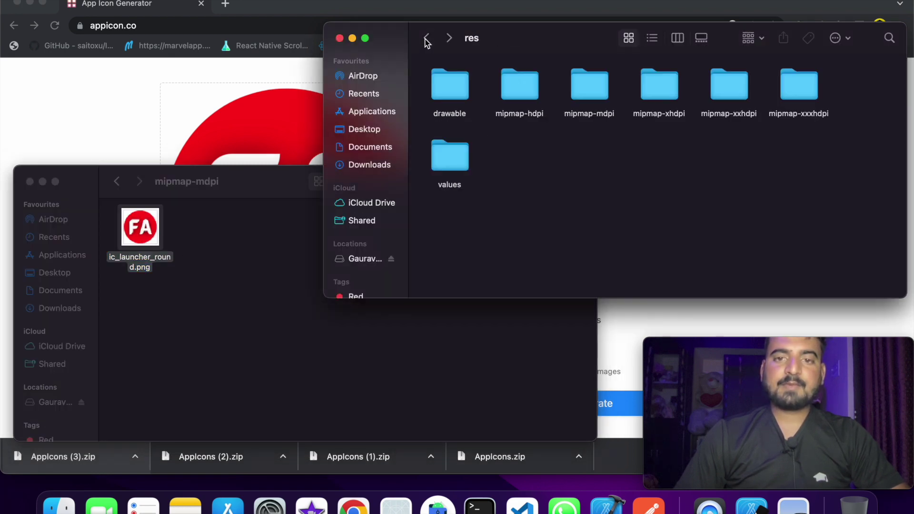
double_click(581, 81)
key(super+alt+v)
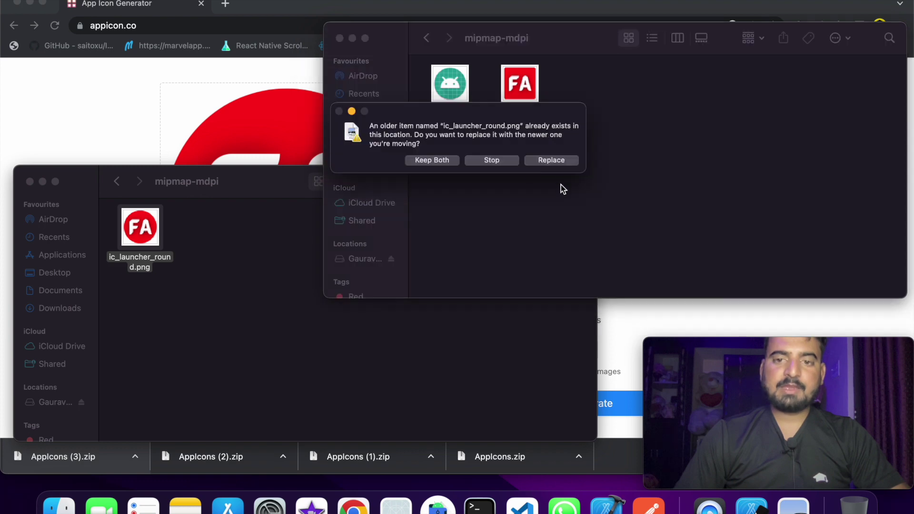
click(550, 161)
Copy ic_launcher_round.png from the generated mipmap-xhdpi folder into the project's res/mipmap-xhdpi folder, replacing the existing file.
click(231, 228)
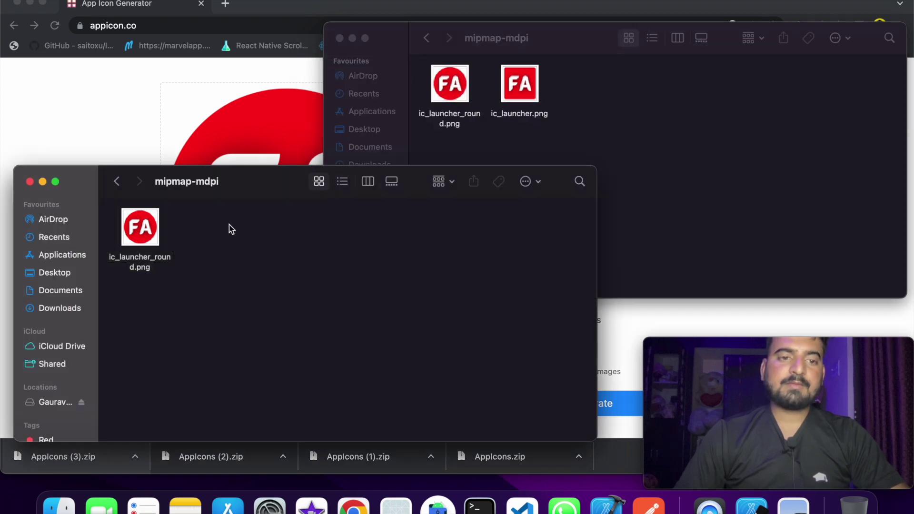
click(117, 182)
double_click(283, 219)
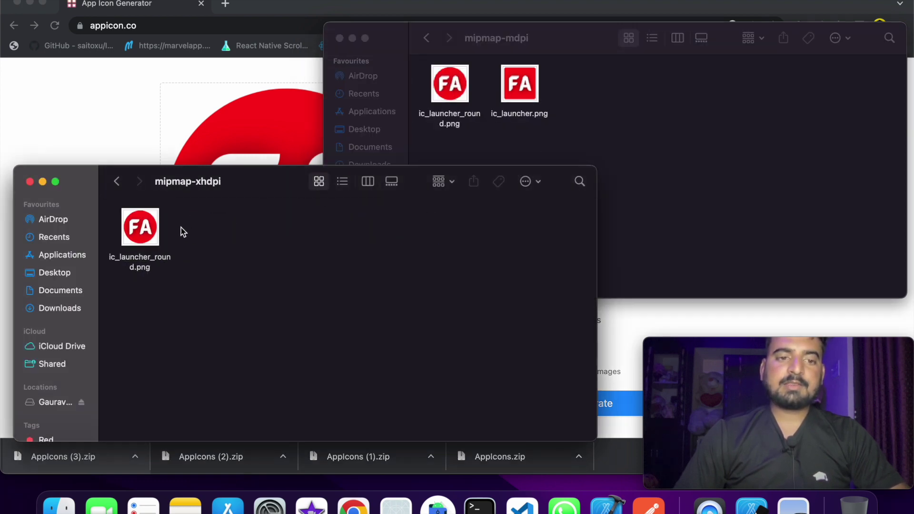
click(151, 231)
click(427, 42)
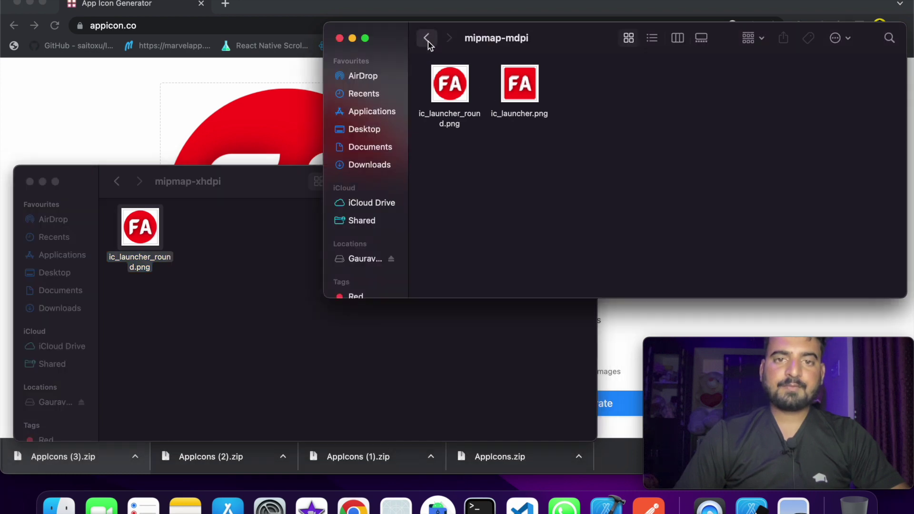
click(427, 39)
double_click(653, 82)
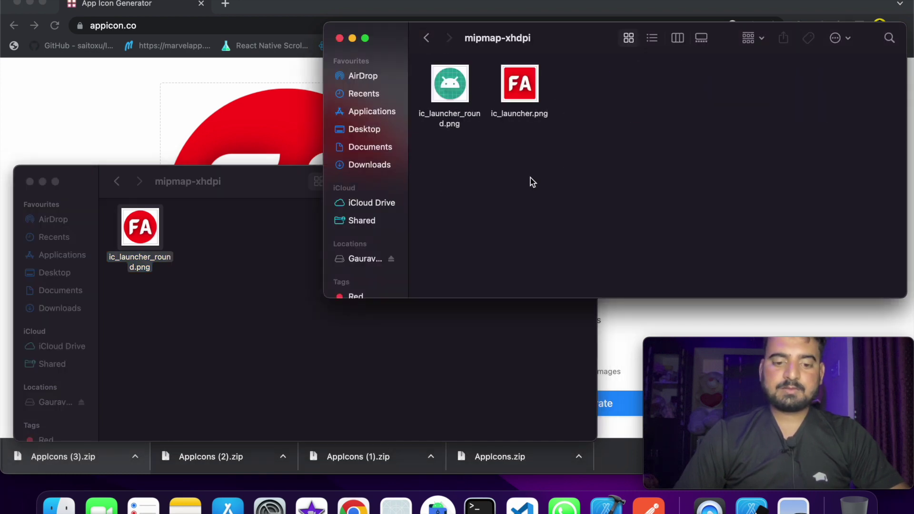
key(super+v)
click(547, 158)
Copy ic_launcher_round.png from the generated mipmap-xxhdpi folder into the project's res/mipmap-xxhdpi folder, replacing the existing file.
click(427, 38)
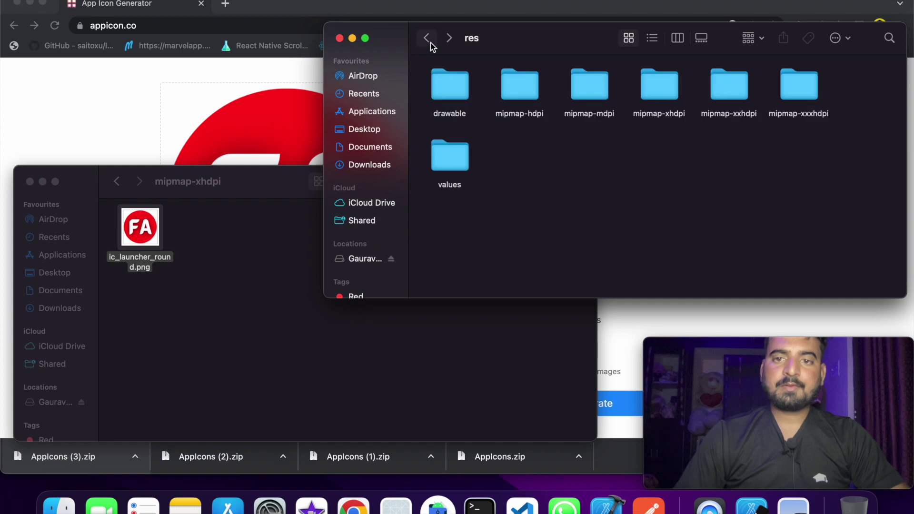
click(117, 182)
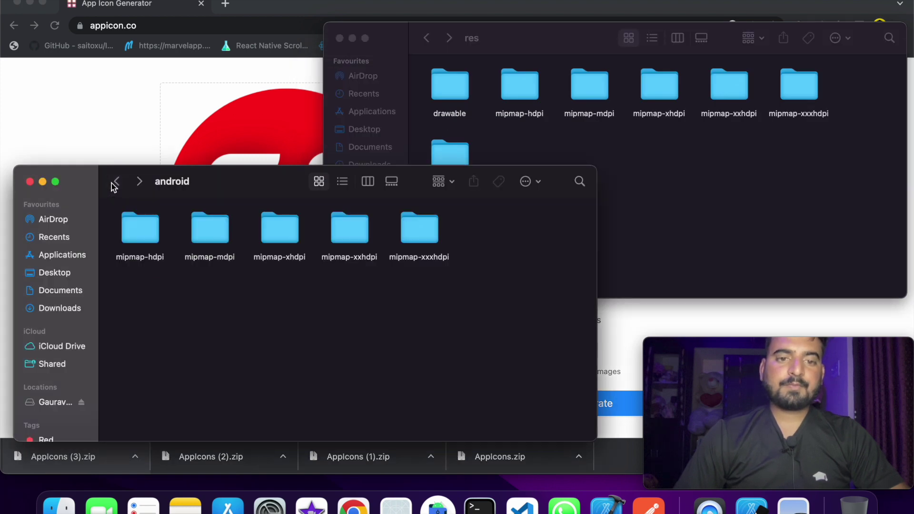
double_click(352, 237)
click(157, 228)
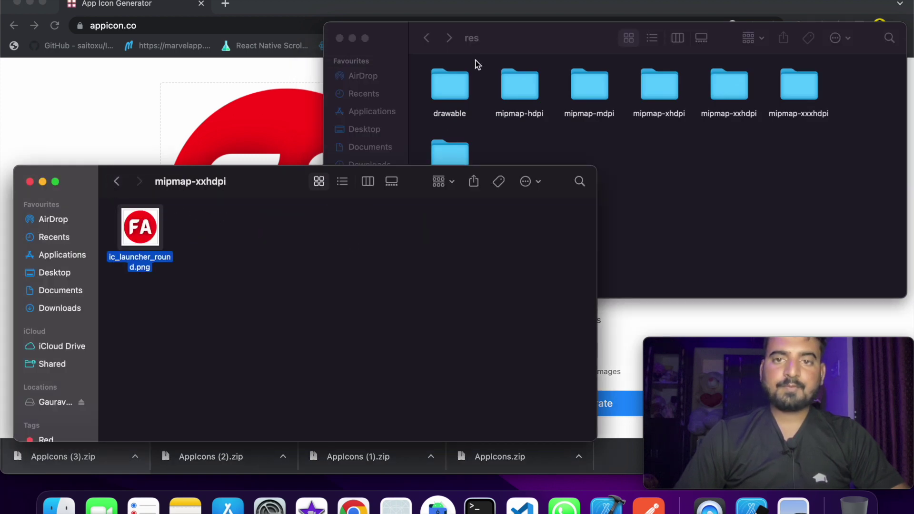
click(623, 131)
double_click(716, 82)
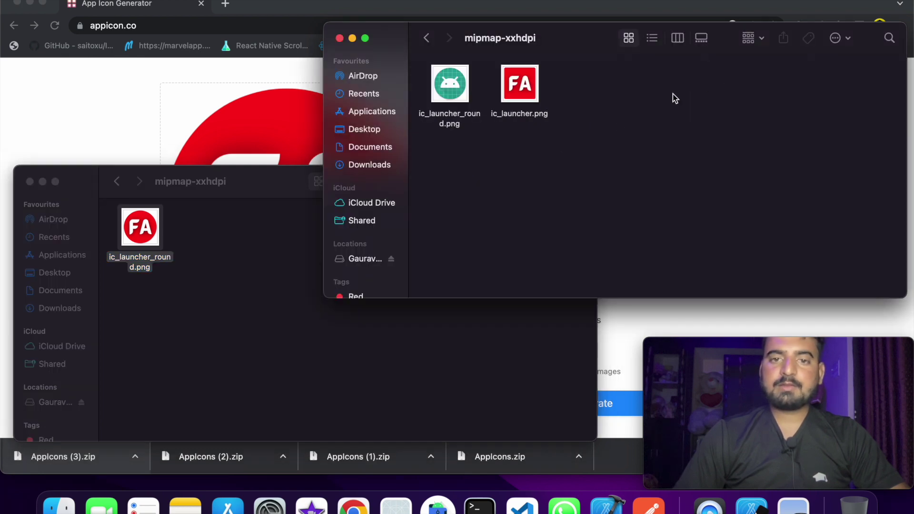
key(super+alt+v)
click(551, 160)
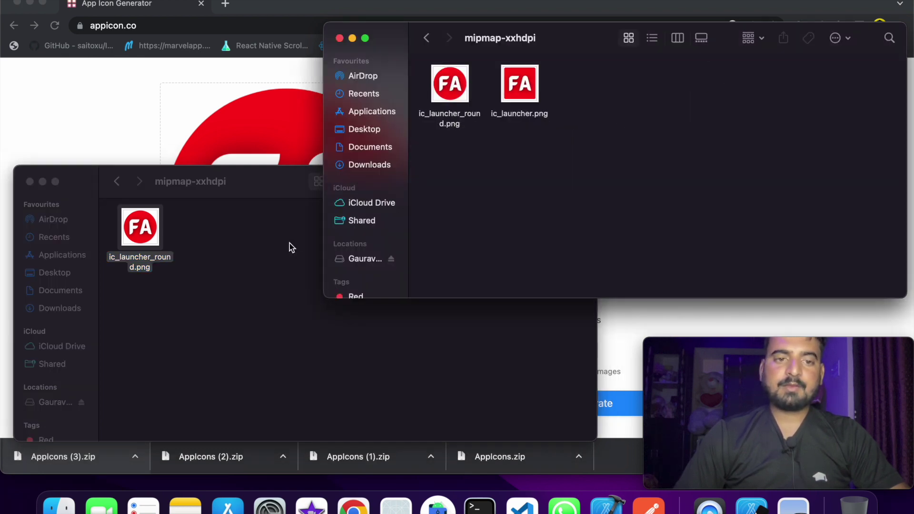
Copy ic_launcher_round.png from the generated mipmap-xxxhdpi folder into the project's res/mipmap-xxxhdpi folder, replacing the existing file.
click(277, 247)
click(117, 182)
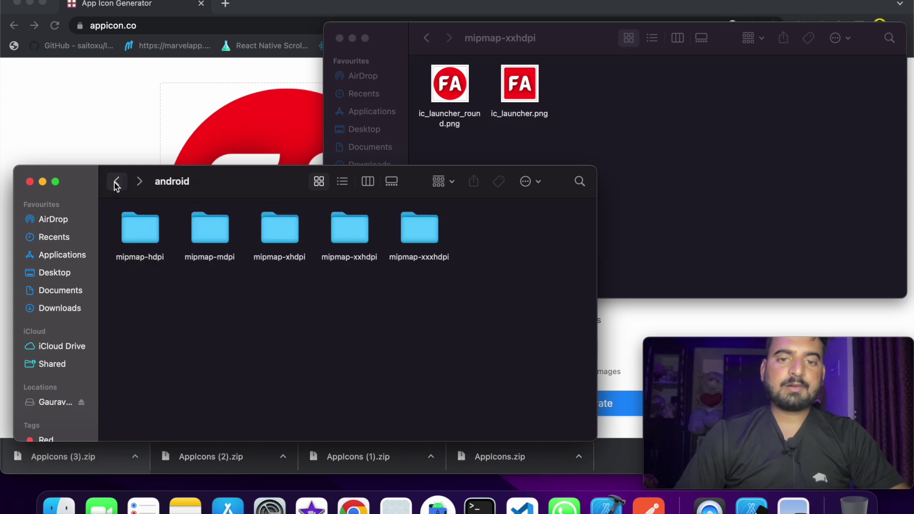
double_click(417, 223)
click(148, 235)
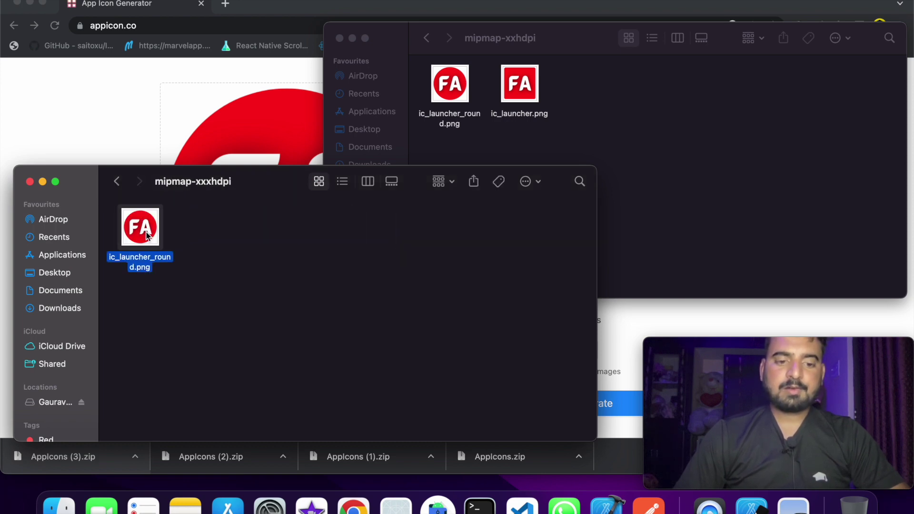
click(592, 104)
click(427, 39)
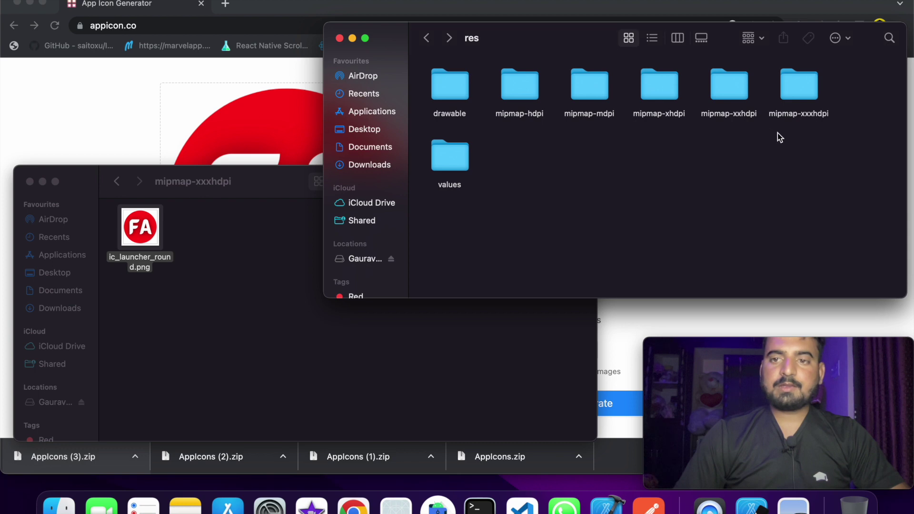
double_click(811, 87)
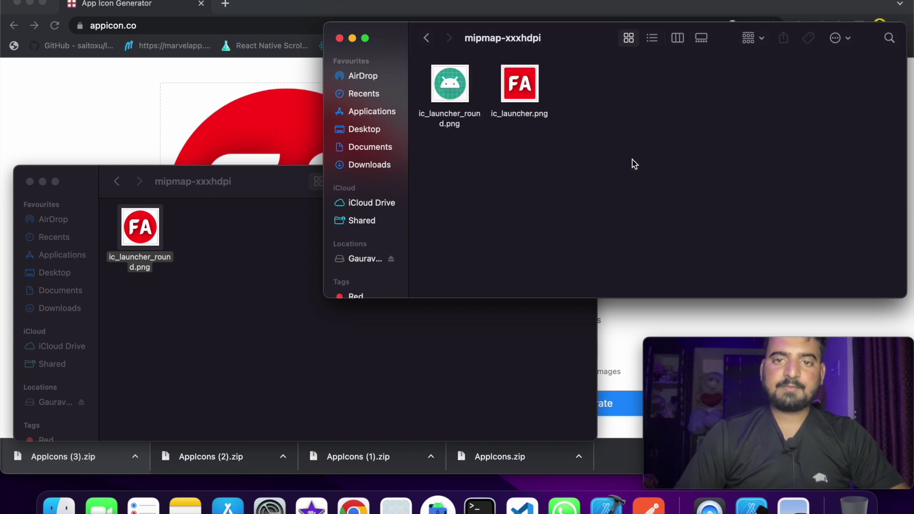
key(super+v)
click(547, 166)
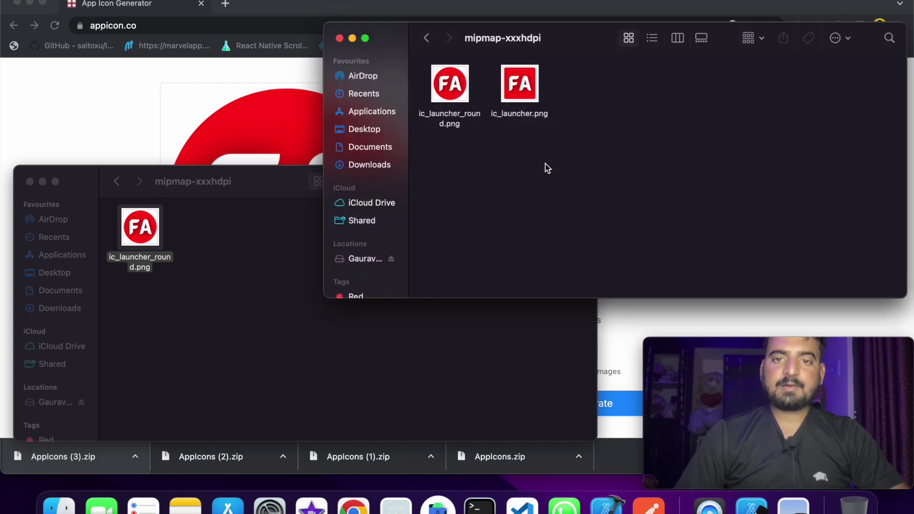
Go back up from the project's mipmap-xxxhdpi folder to its main folder.
click(238, 224)
click(546, 109)
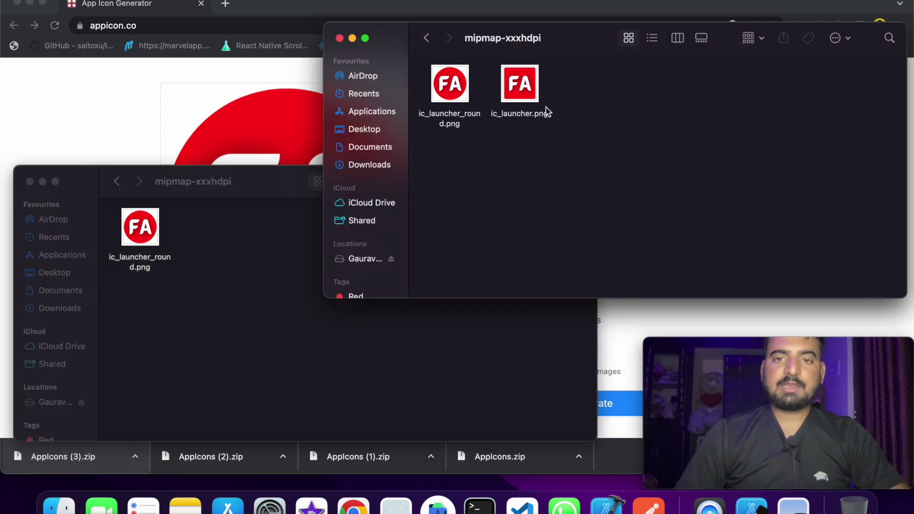
click(427, 38)
click(427, 38)
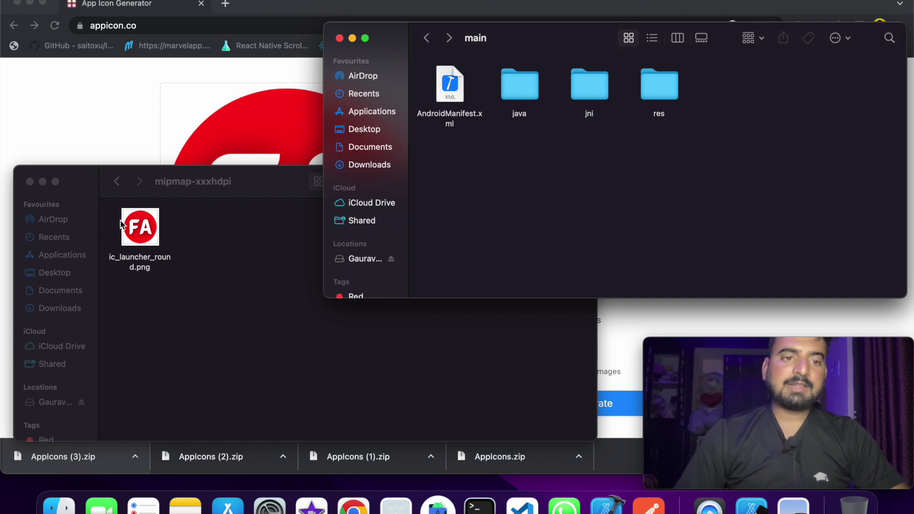
In the other Finder window, open the AppIcons folder in Downloads that holds the square icon set.
click(71, 273)
click(58, 308)
scroll(363, 372, down, 1)
scroll(364, 366, up, 3)
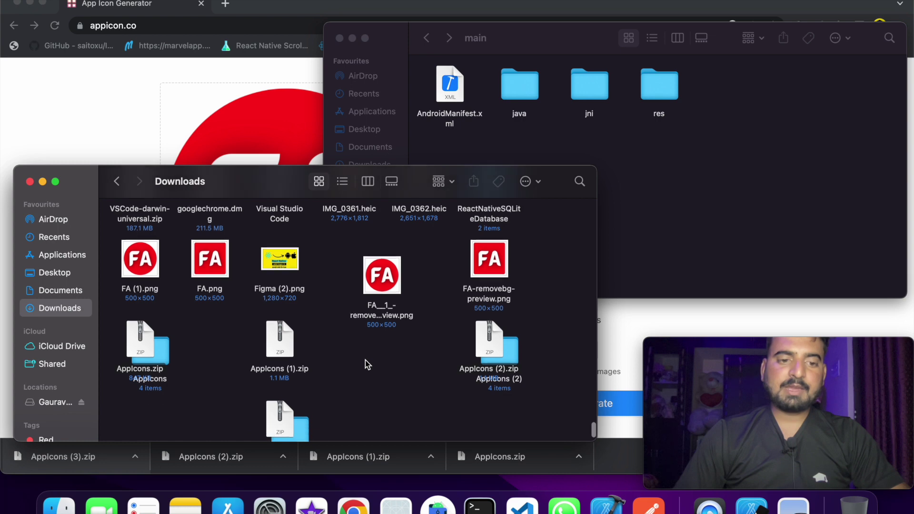
double_click(159, 352)
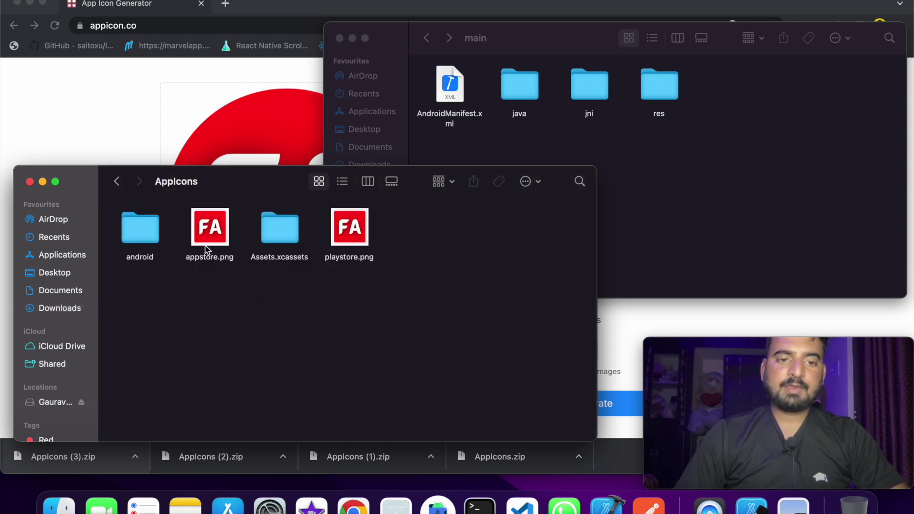
Copy the AppIcon.appiconset folder from the generated Assets.xcassets folder.
double_click(277, 231)
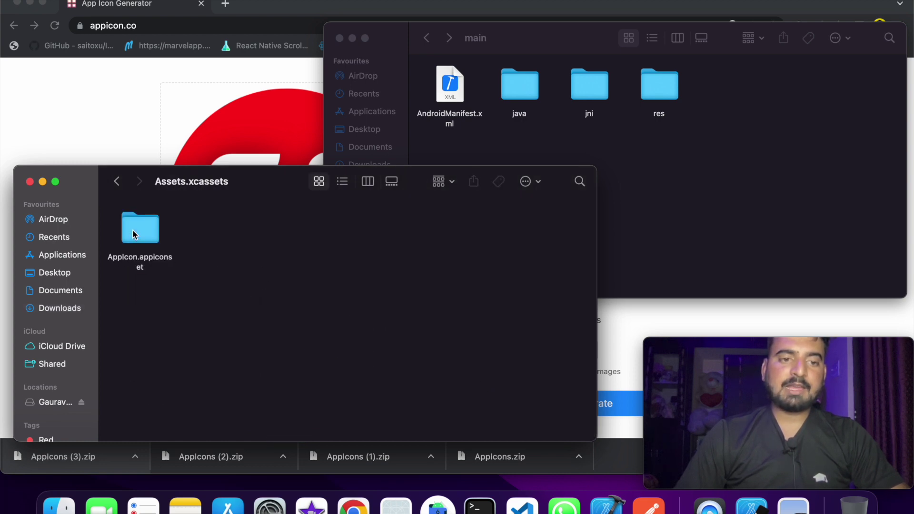
double_click(133, 233)
click(117, 181)
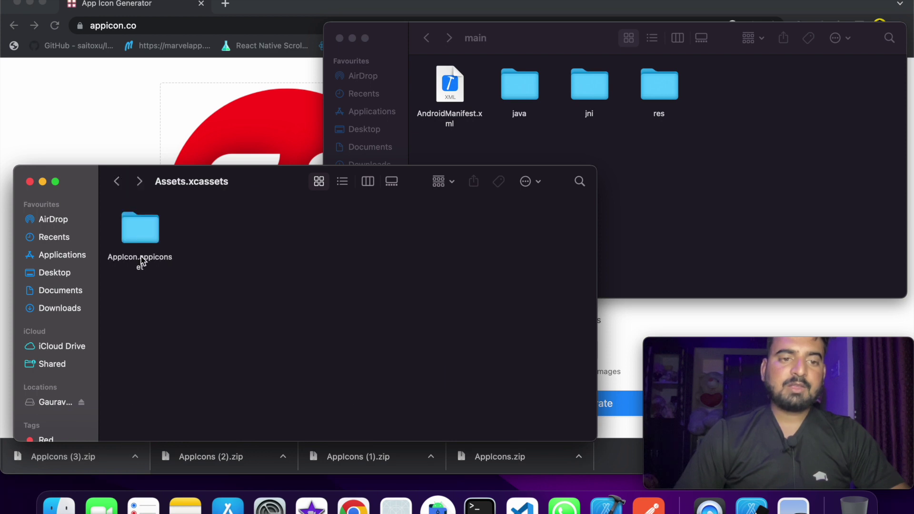
click(142, 233)
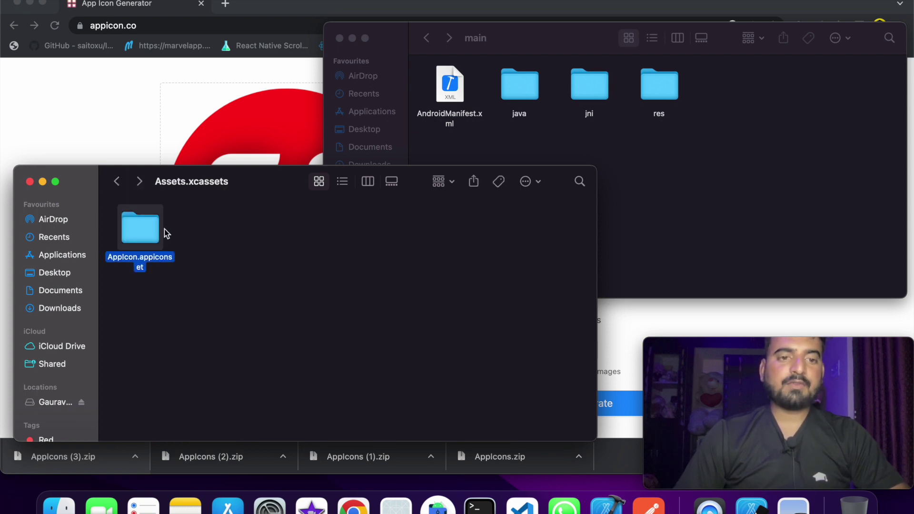
Enlarge the Finder window and open the project's Images.xcassets folder under Desktop/foodapp/ios/foodapp.
click(62, 273)
drag(266, 181, 278, 50)
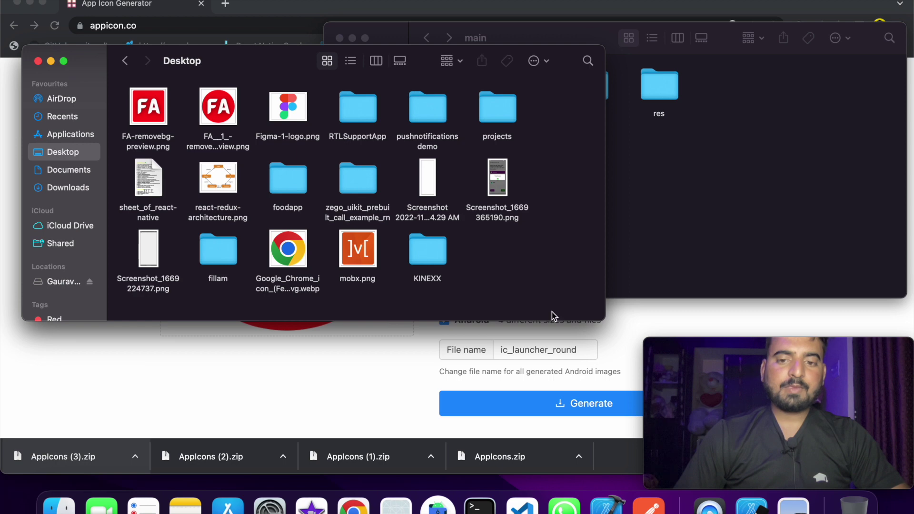
drag(605, 320, 777, 444)
double_click(288, 190)
double_click(287, 180)
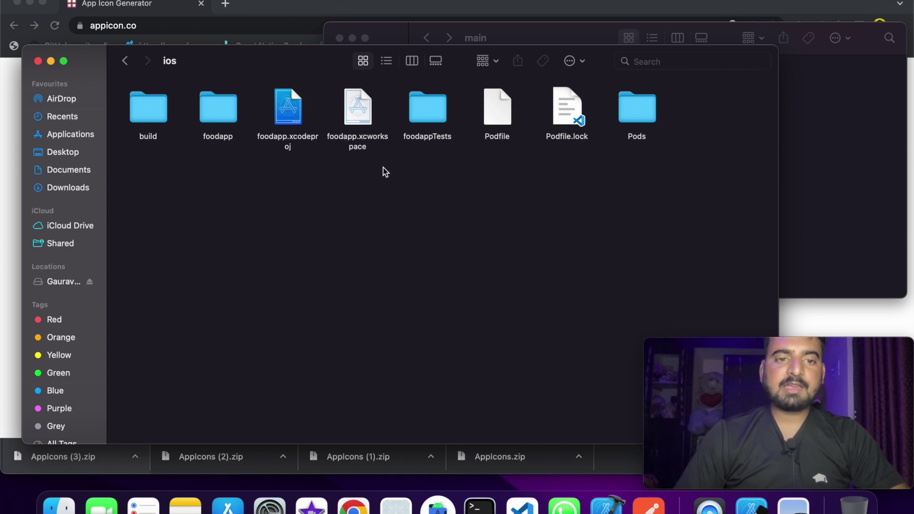
double_click(227, 113)
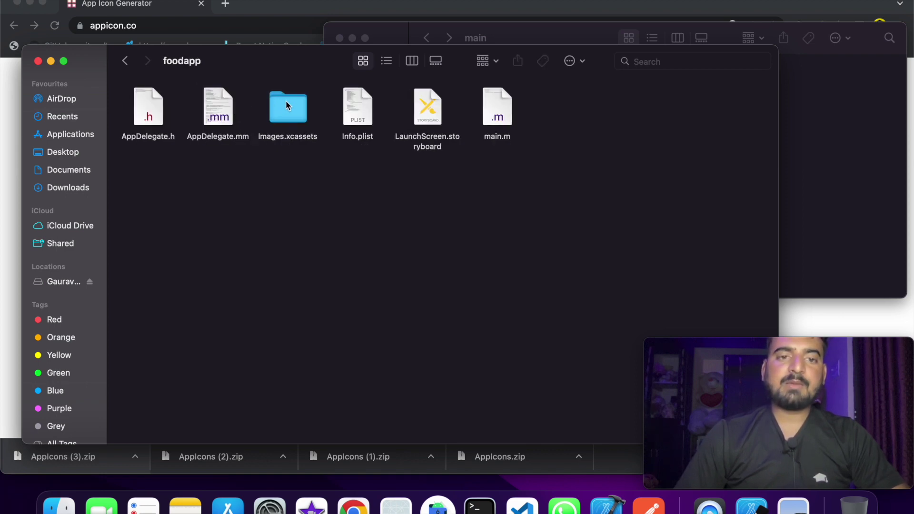
double_click(287, 105)
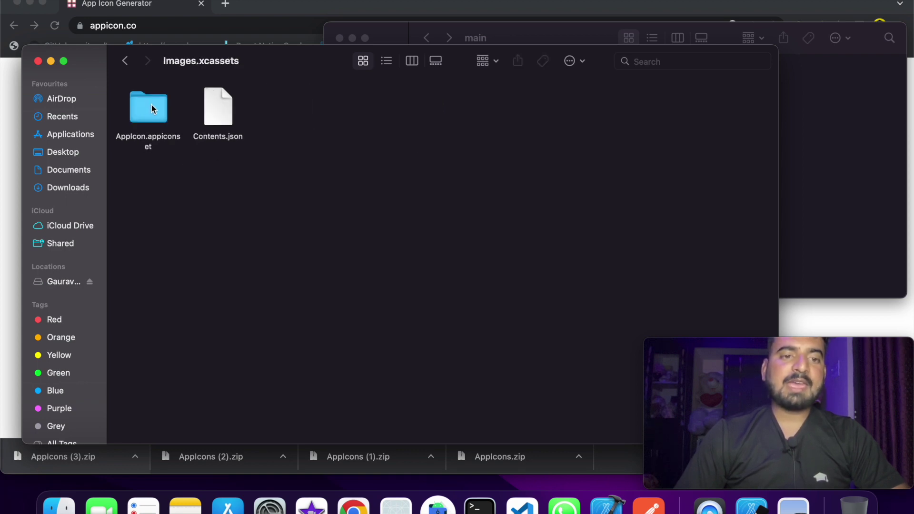
Paste the copied AppIcon.appiconset into the project's Images.xcassets folder, replacing the existing folder, and check its contents.
key(super+v)
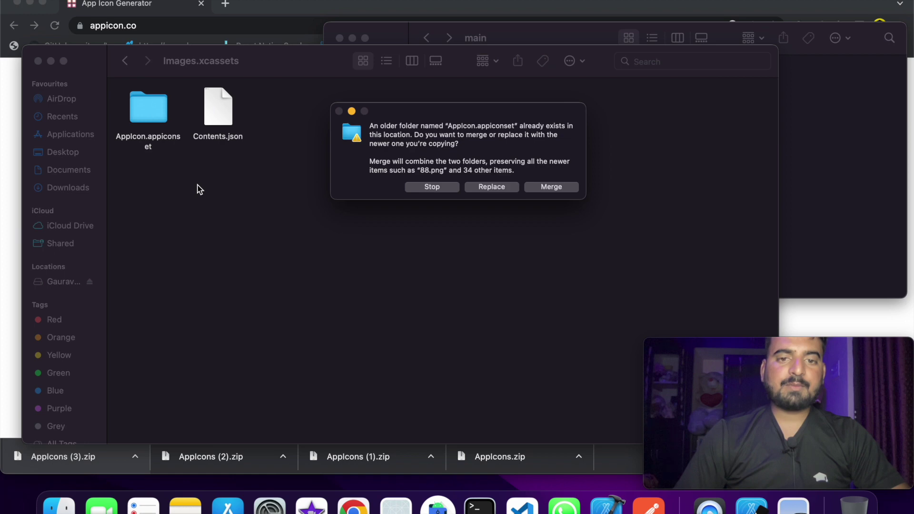
click(486, 187)
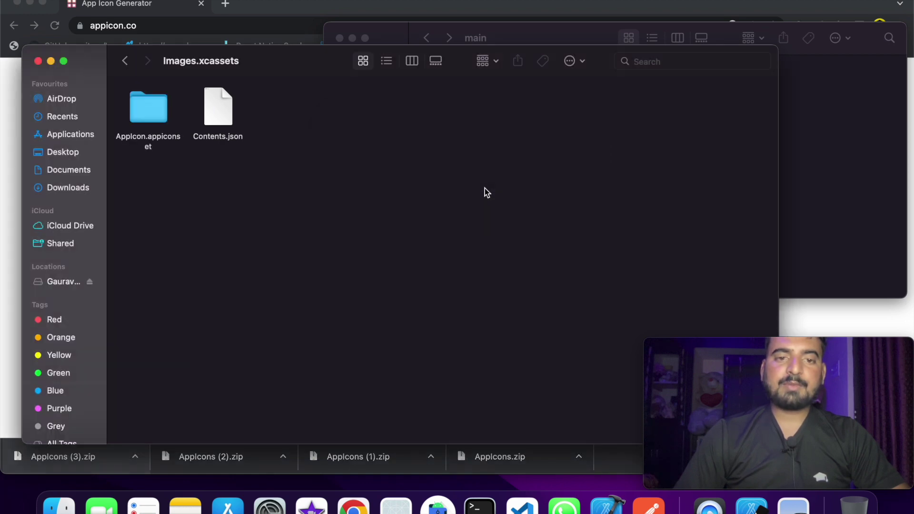
double_click(143, 105)
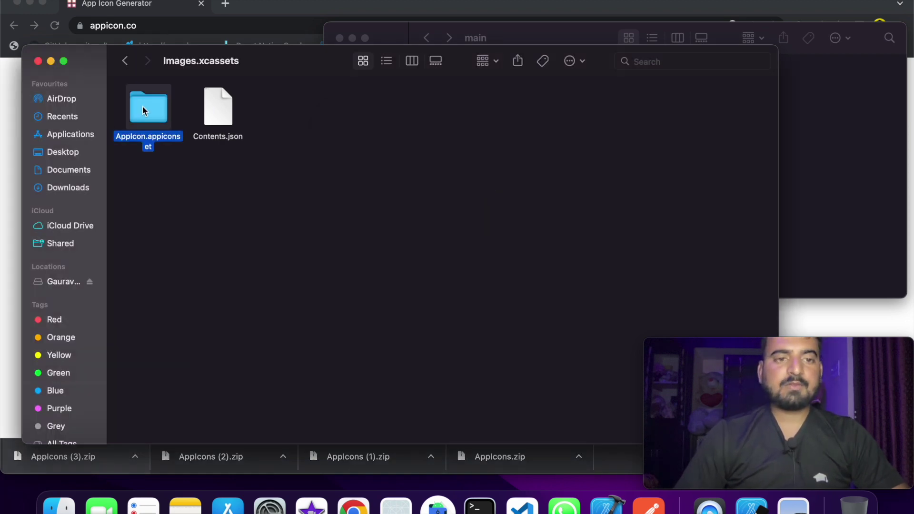
click(125, 60)
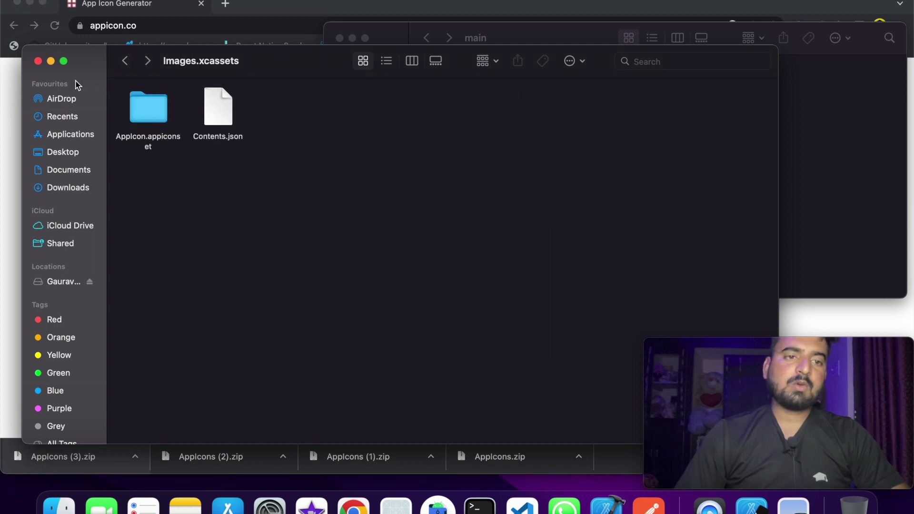
Switch to Terminal and load the shell profile with source .bash_profile.
click(2, 110)
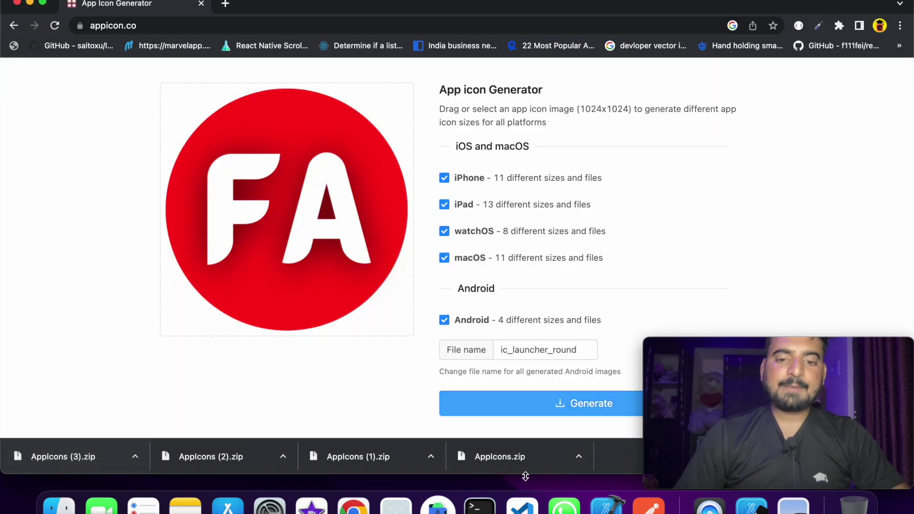
click(480, 504)
text(so)
text(urce .)
text(bash)
key(BackSpace)
text(sh_)
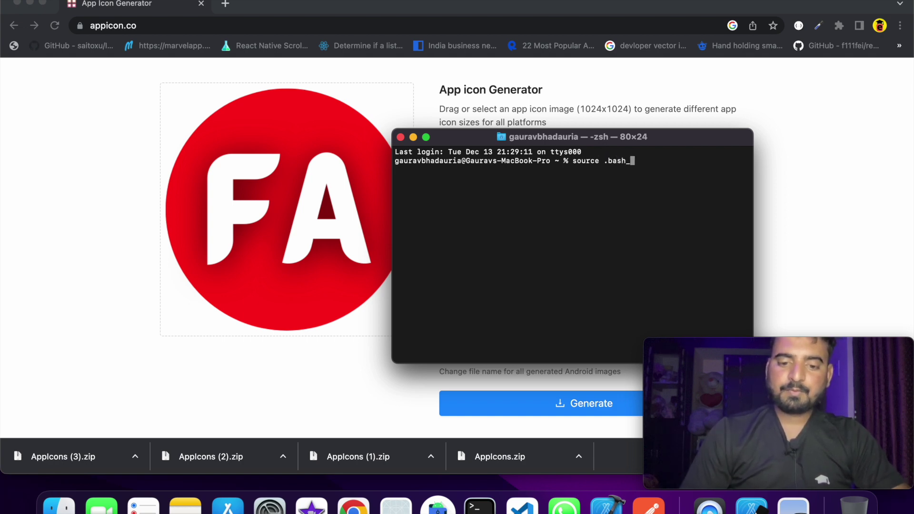
text(profile)
key(Return)
Change the Terminal's working directory to desktop/foodapp.
text(cd deskto)
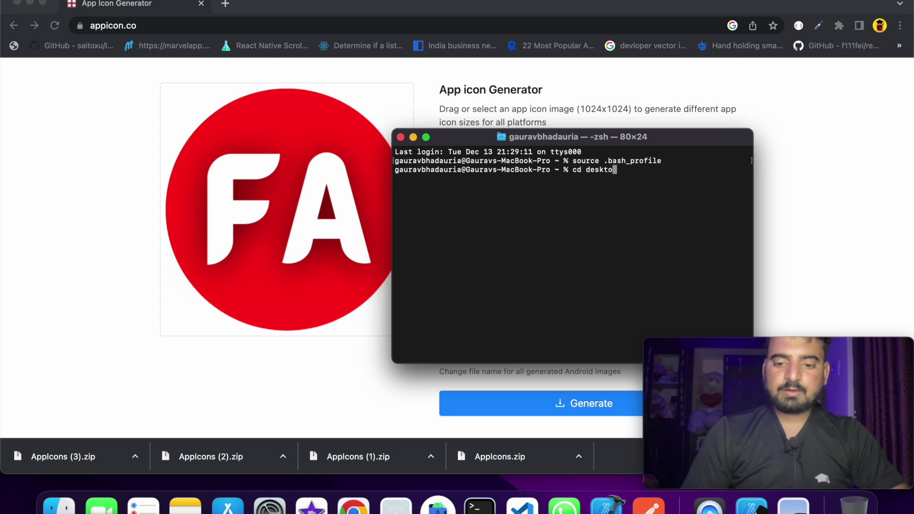
text(p/foodapp)
key(Return)
Run the project with react-native run-android and show the emulator's app list to check the foodapp icon.
text(react-na)
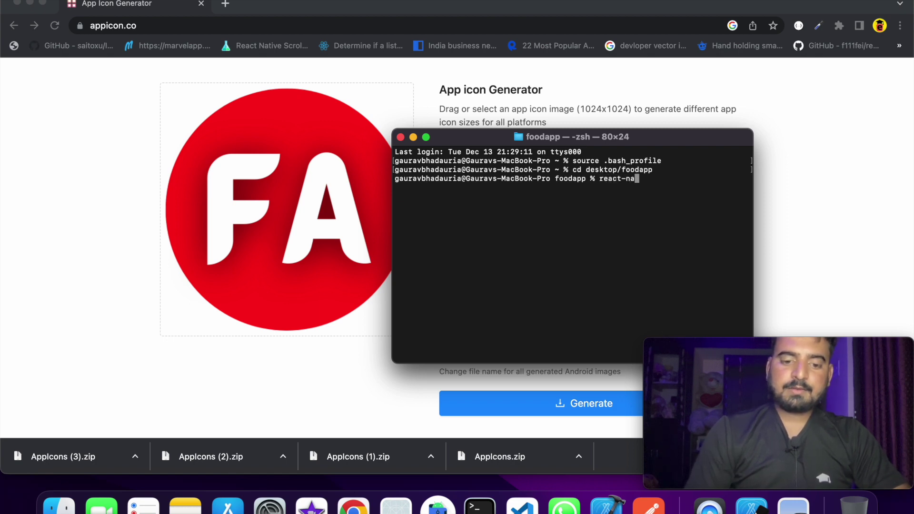
text(tive run-)
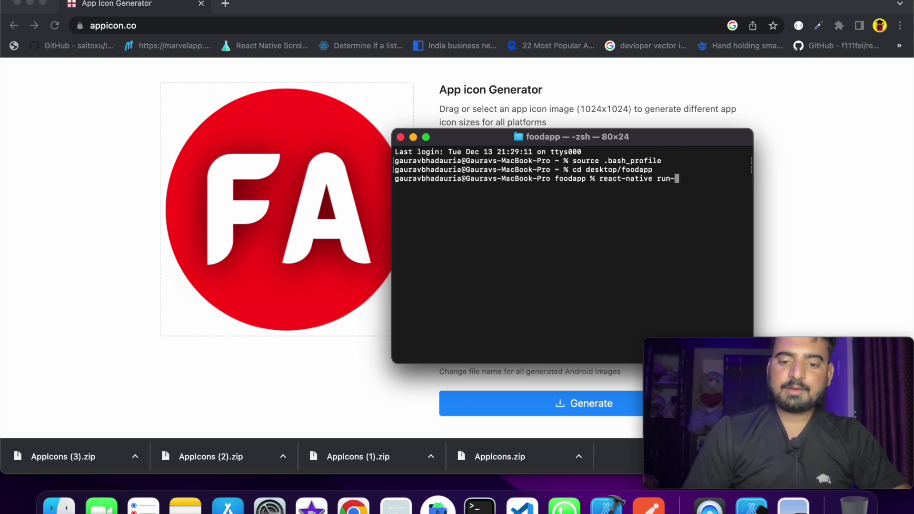
text(amdroi)
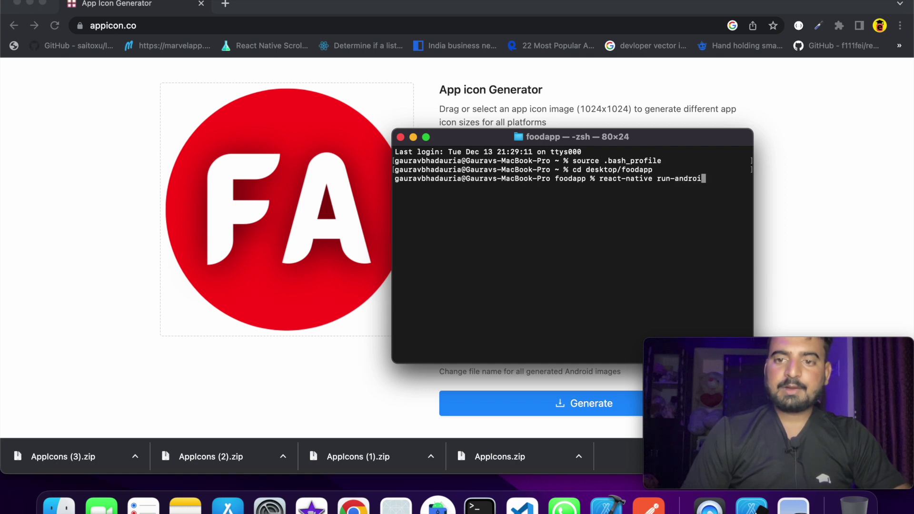
text(d)
key(Return)
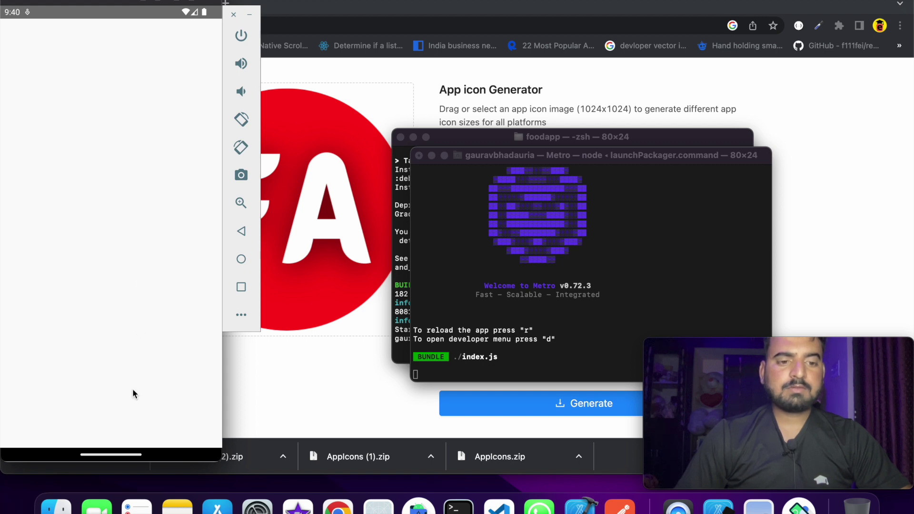
drag(107, 452, 134, 161)
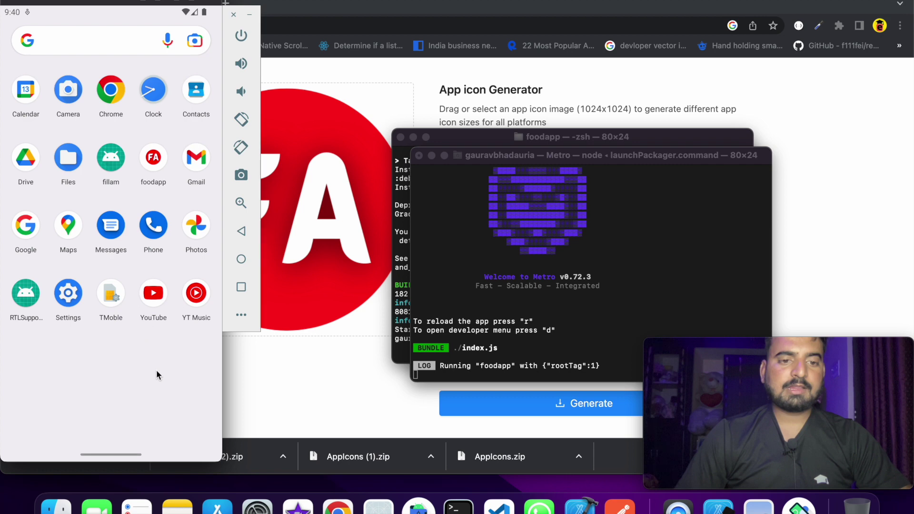